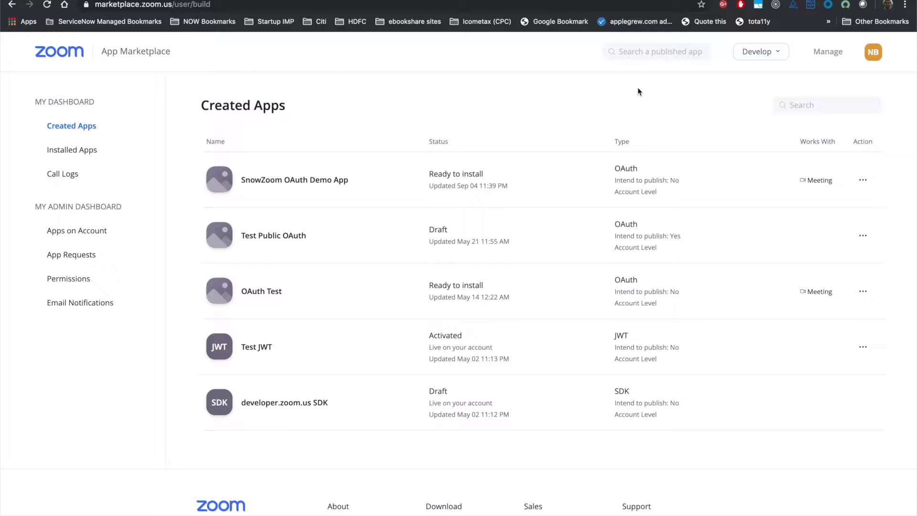
Create an account-level OAuth app named Zoom Demo with publishing to the Zoom App Marketplace turned off
click(764, 56)
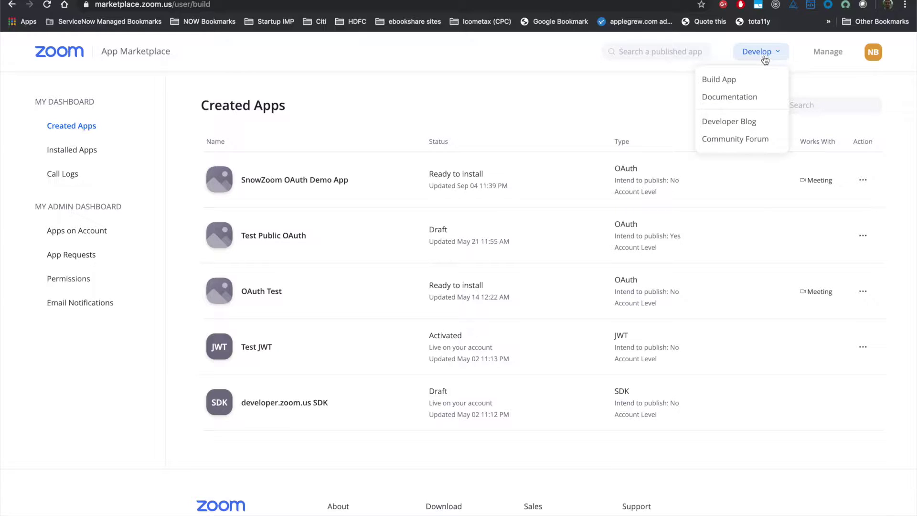
click(726, 80)
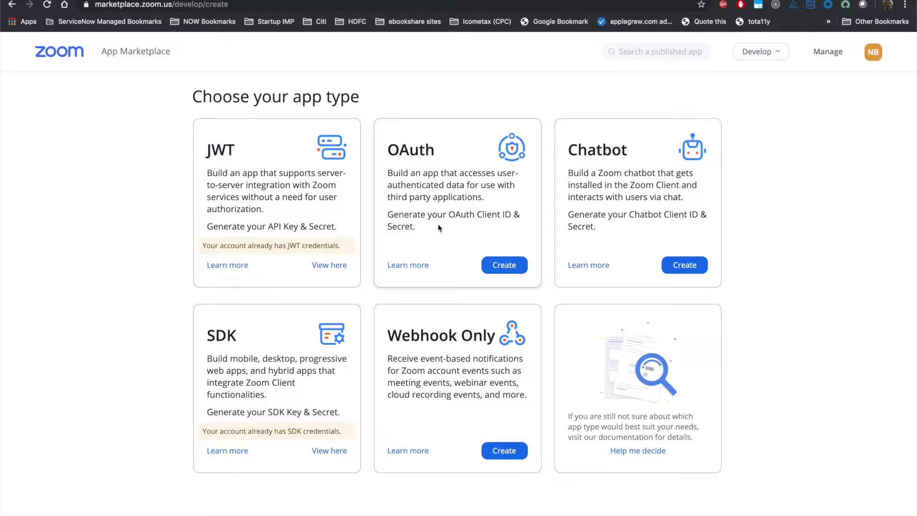
click(507, 265)
click(469, 174)
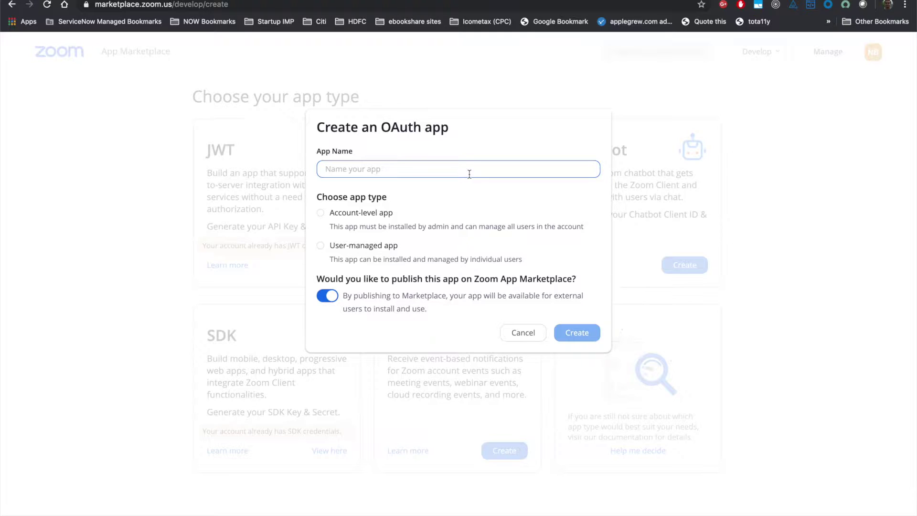
text(Ze)
text(oom Demo)
click(321, 214)
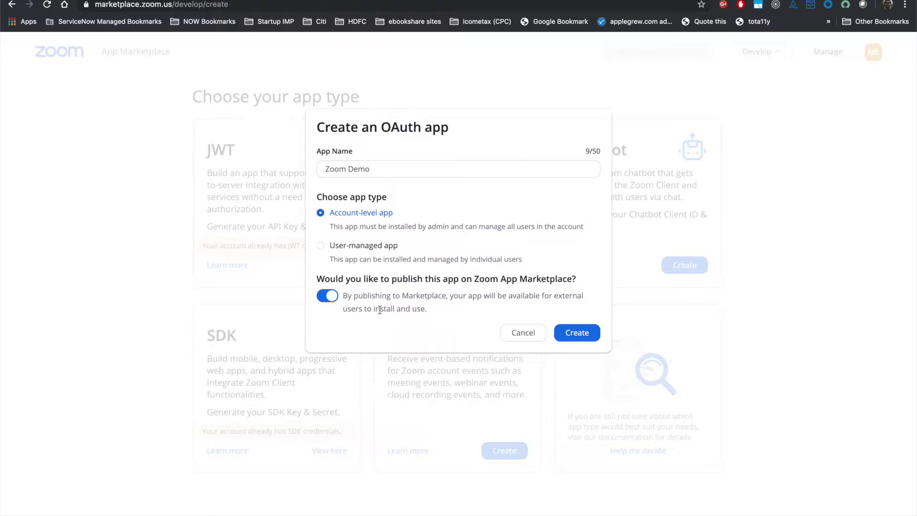
click(327, 301)
click(580, 334)
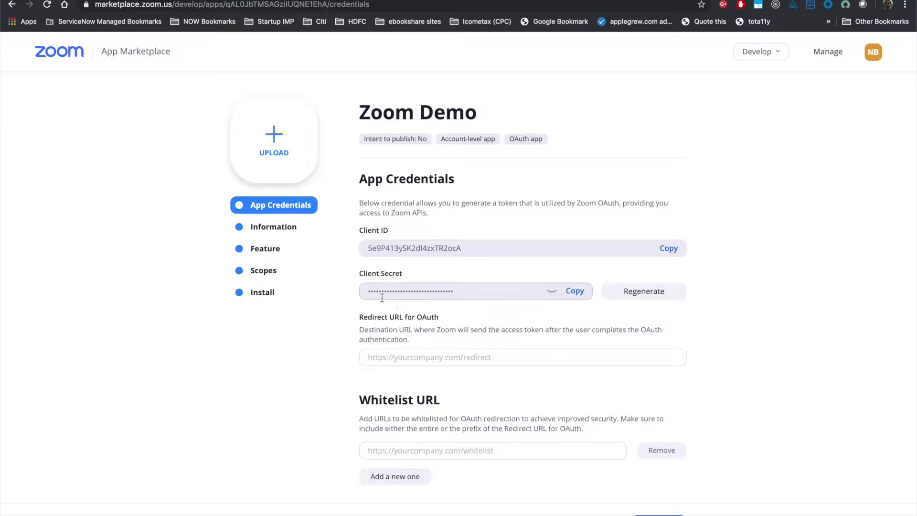
Examine the Zoom Demo app's credentials, briefly revealing the client secret, and look through the fields of its Information page
click(552, 292)
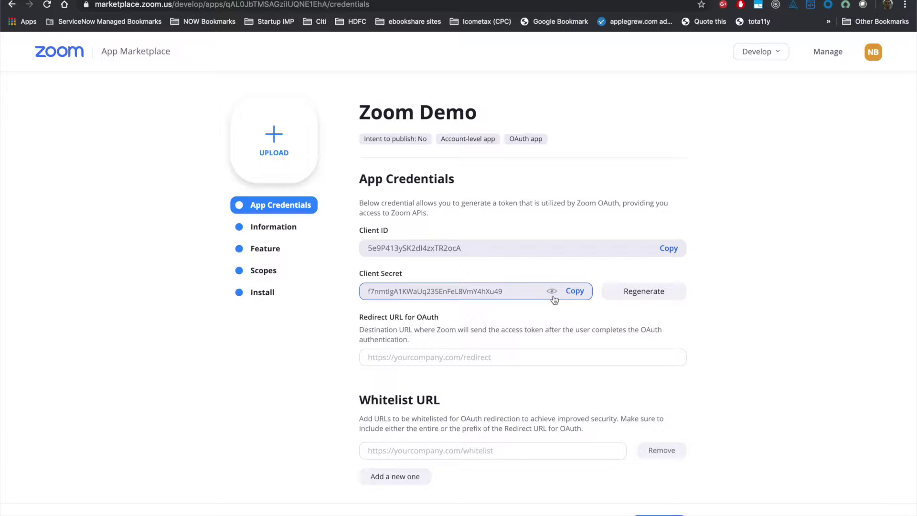
click(552, 292)
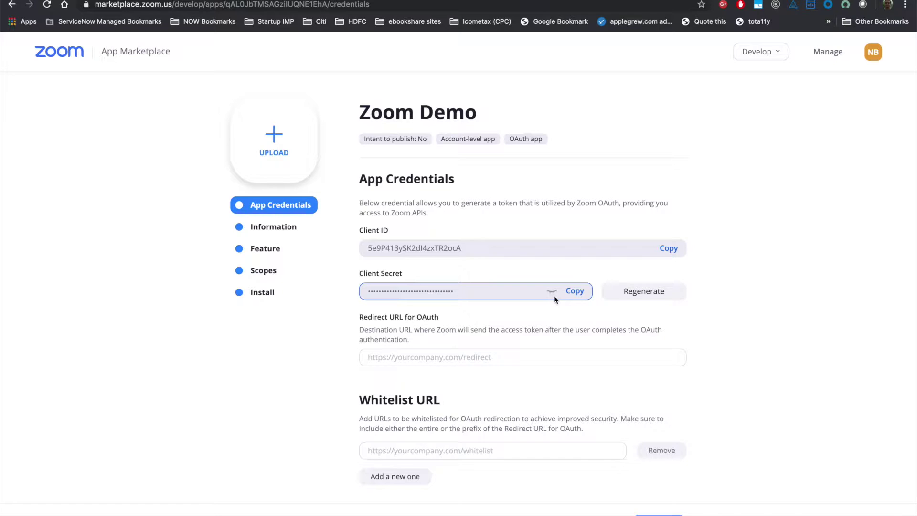
scroll(334, 399, down, 2)
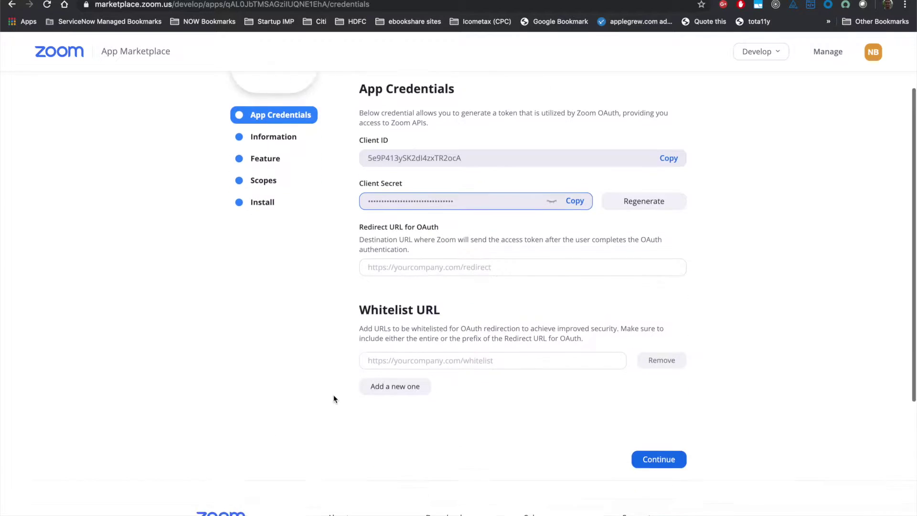
scroll(333, 399, up, 2)
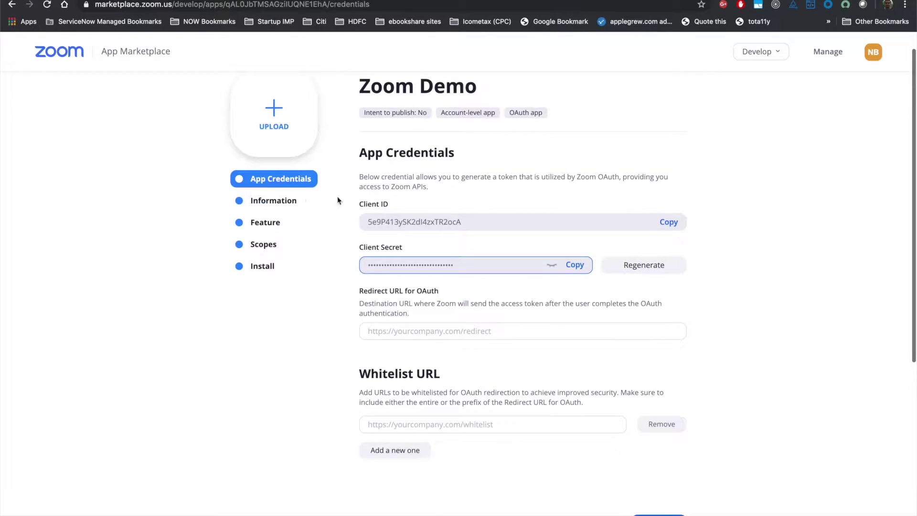
click(275, 201)
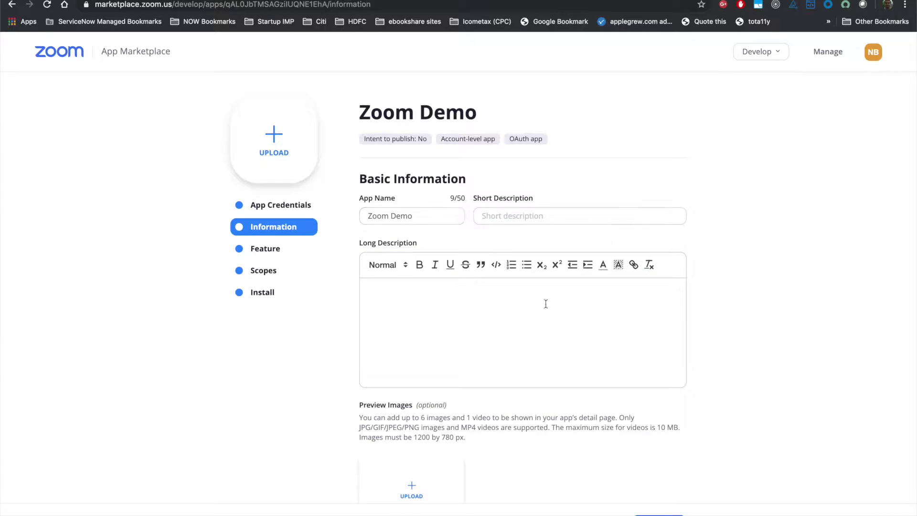
scroll(545, 304, down, 8)
scroll(535, 322, down, 5)
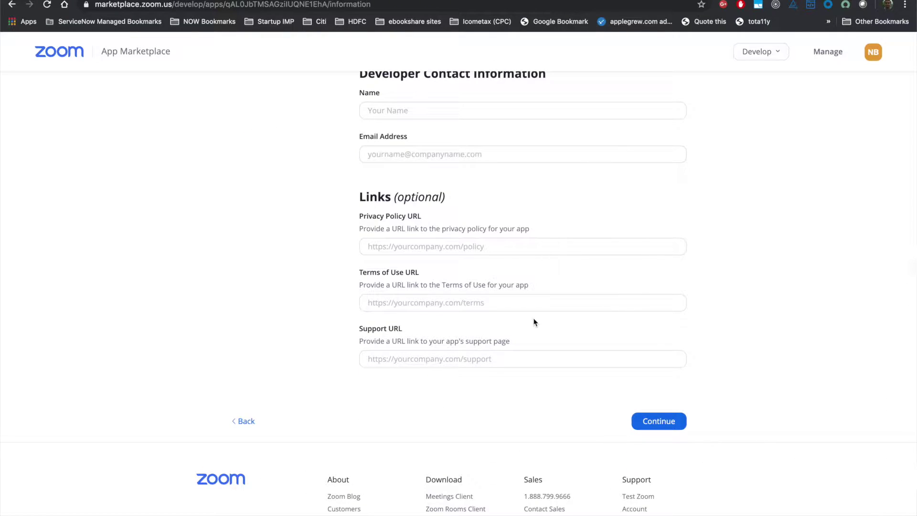
scroll(535, 322, up, 13)
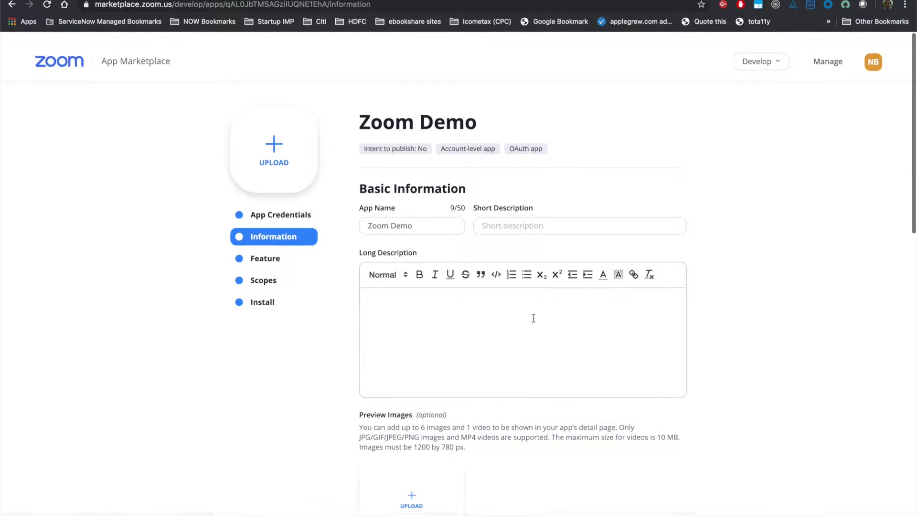
click(310, 210)
double_click(416, 247)
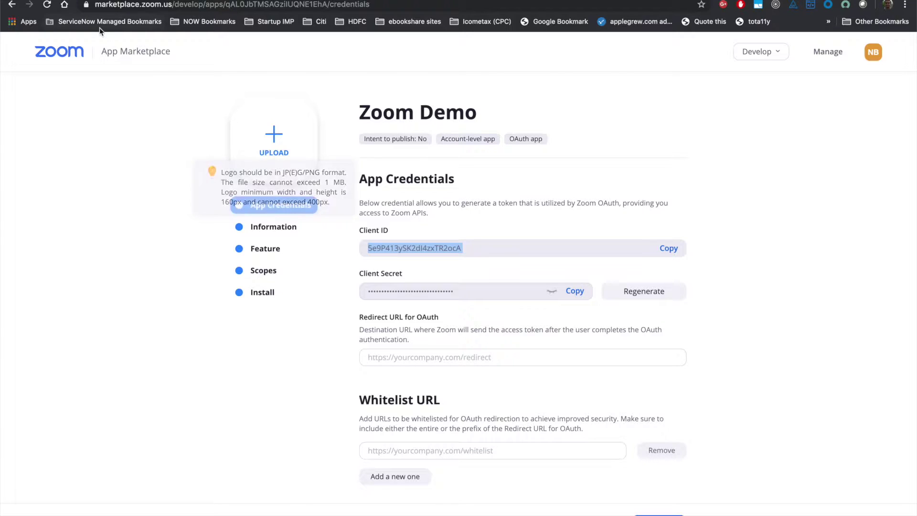
Switch to ServiceNow, open the Plugins list and search it for zoom
key(ctrl+Tab)
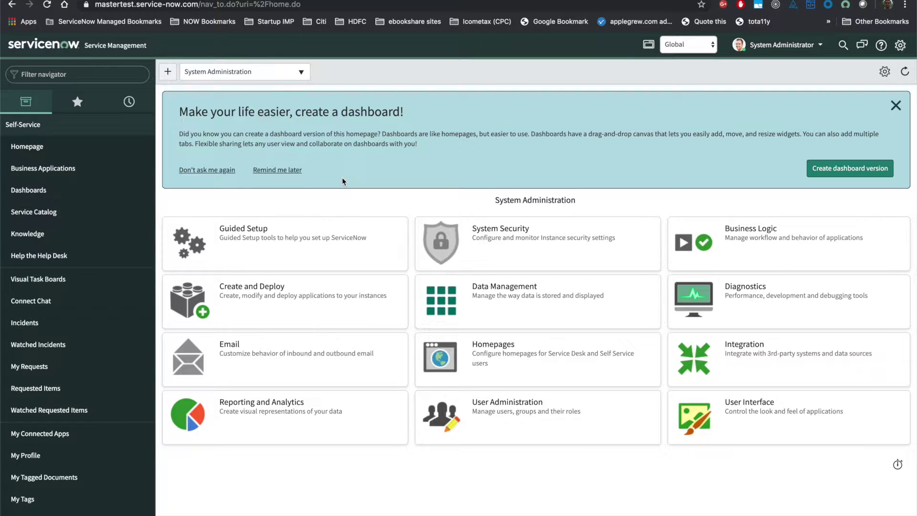
click(90, 73)
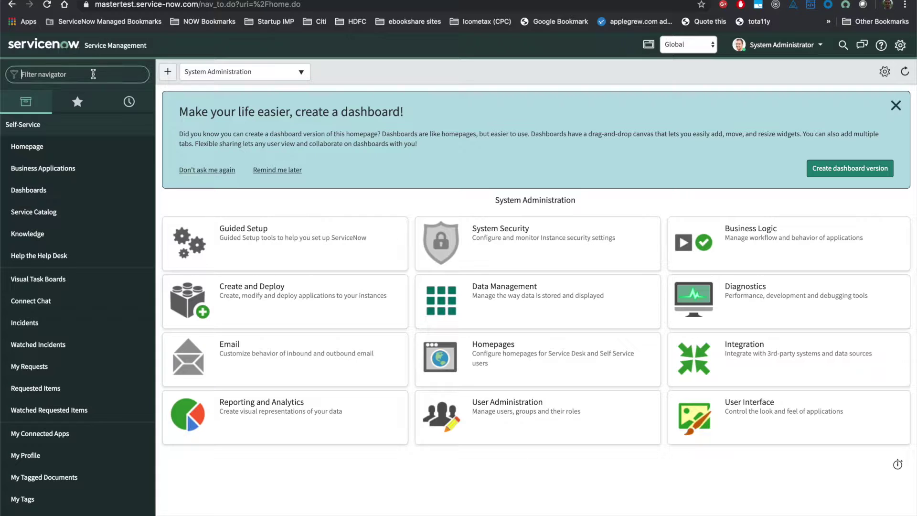
text(plugin)
click(71, 148)
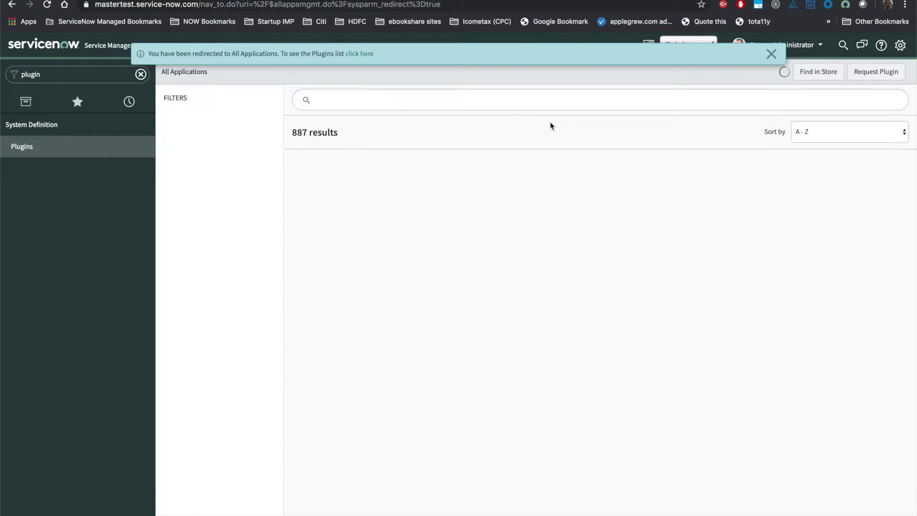
click(771, 55)
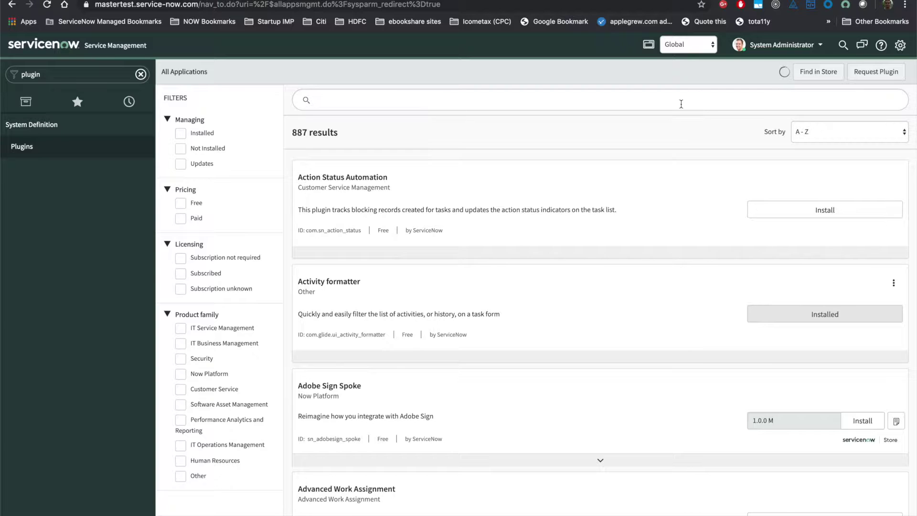
text(zoom)
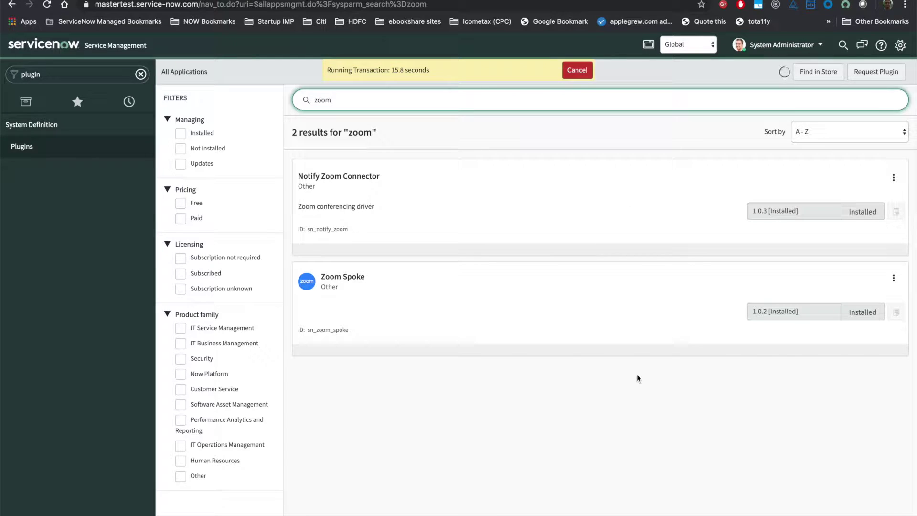
Open the Zoom record in the System OAuth Application Registry and make it editable in the Zoom Spoke application scope
double_click(40, 75)
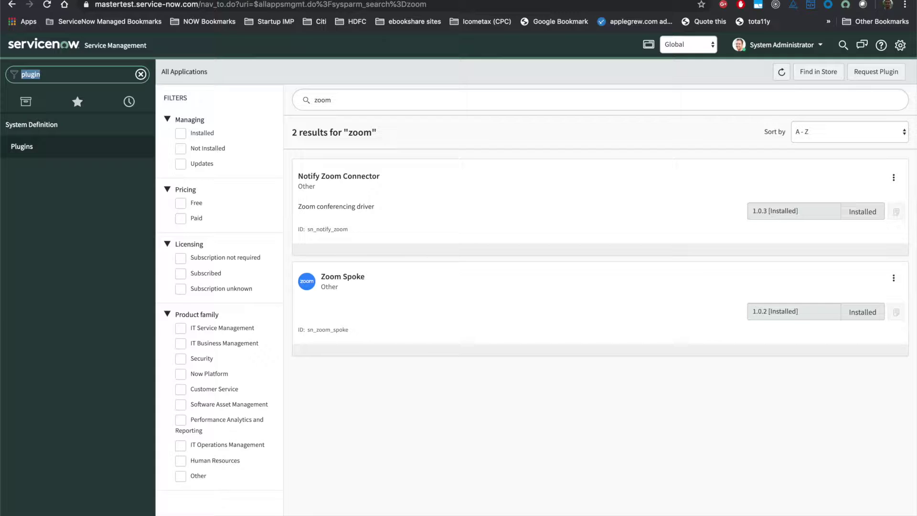
key(ctrl+Tab)
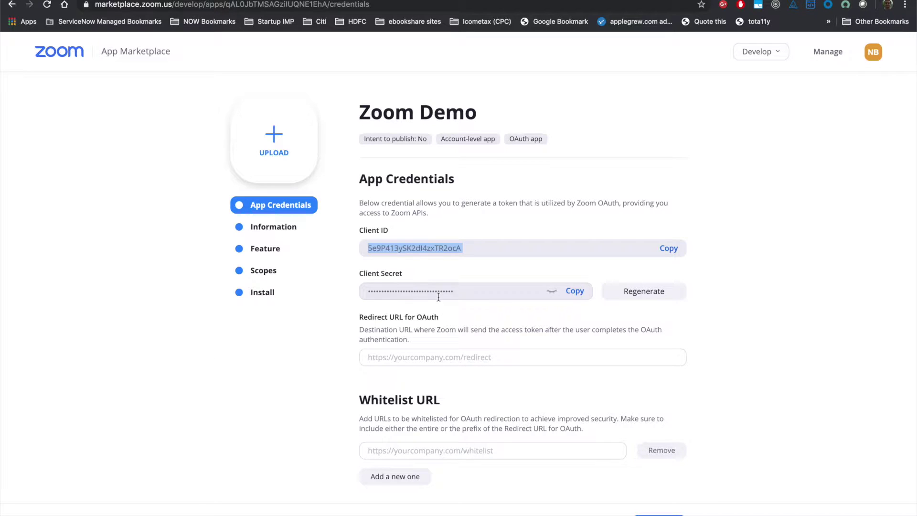
key(ctrl+shift+Tab)
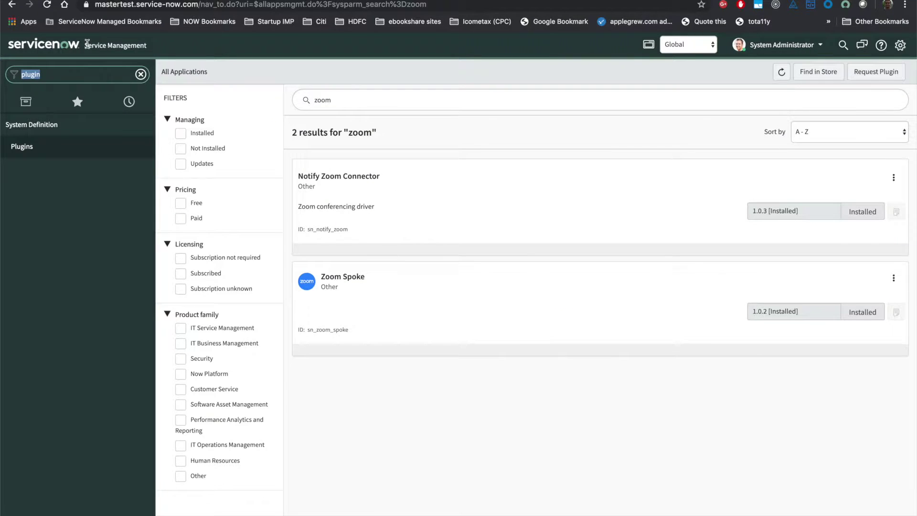
text(oauth)
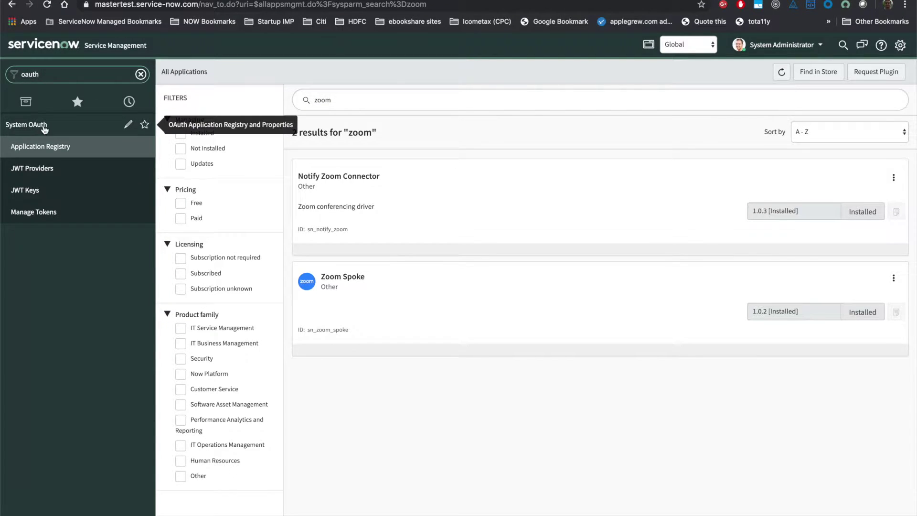
click(41, 146)
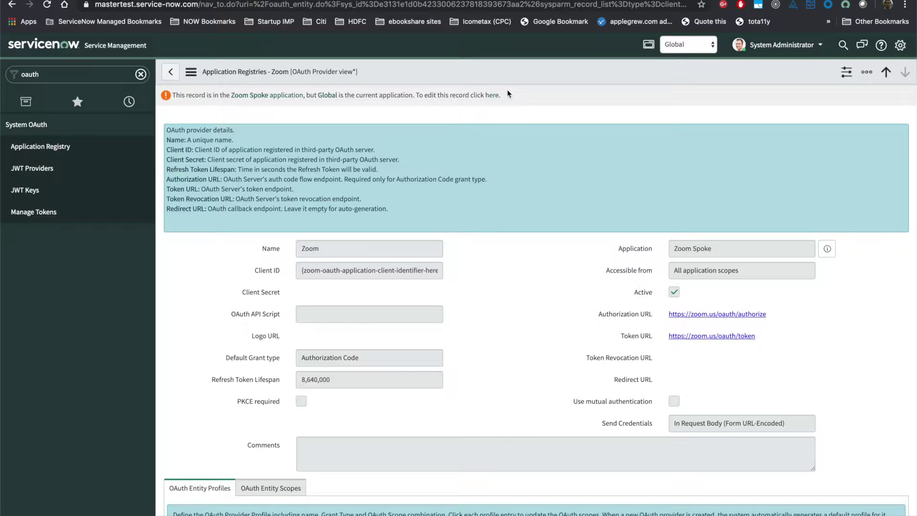
click(492, 95)
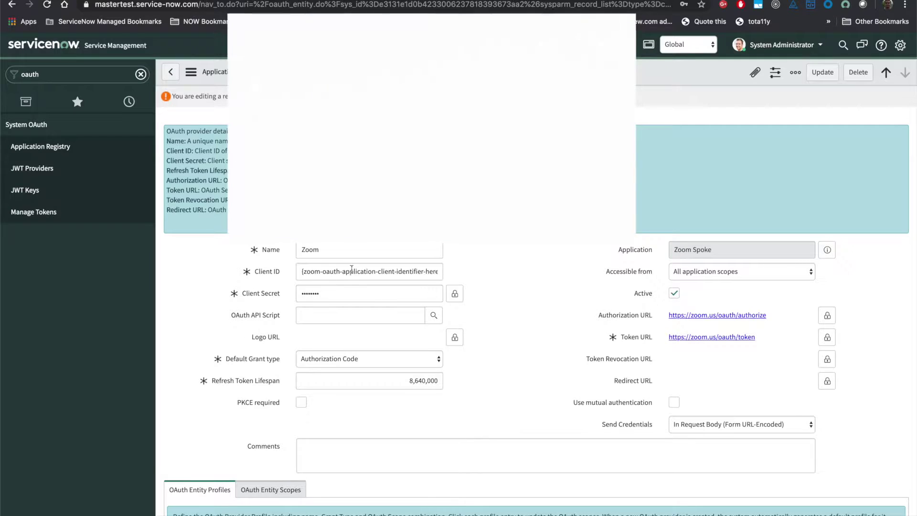
Replace the placeholder Client ID in the Zoom registry record with the client ID copied from the Zoom Demo app
triple_click(318, 275)
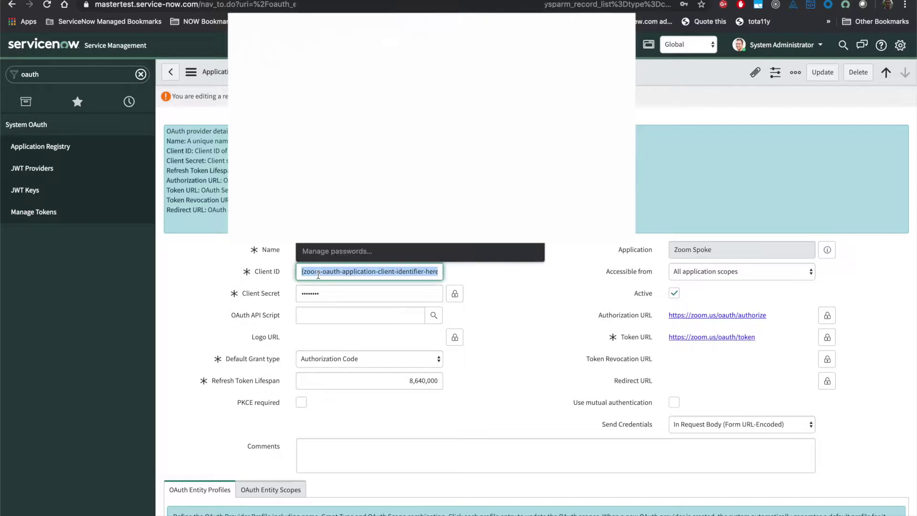
click(484, 311)
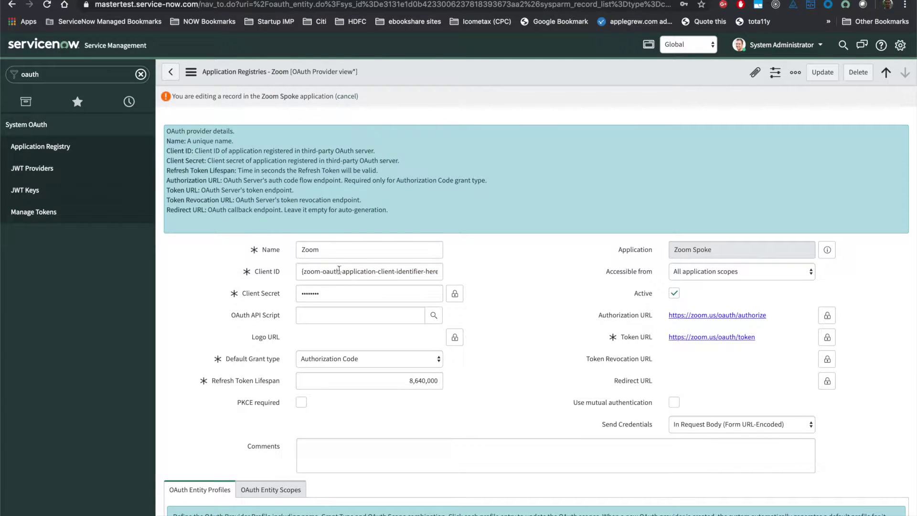
triple_click(345, 271)
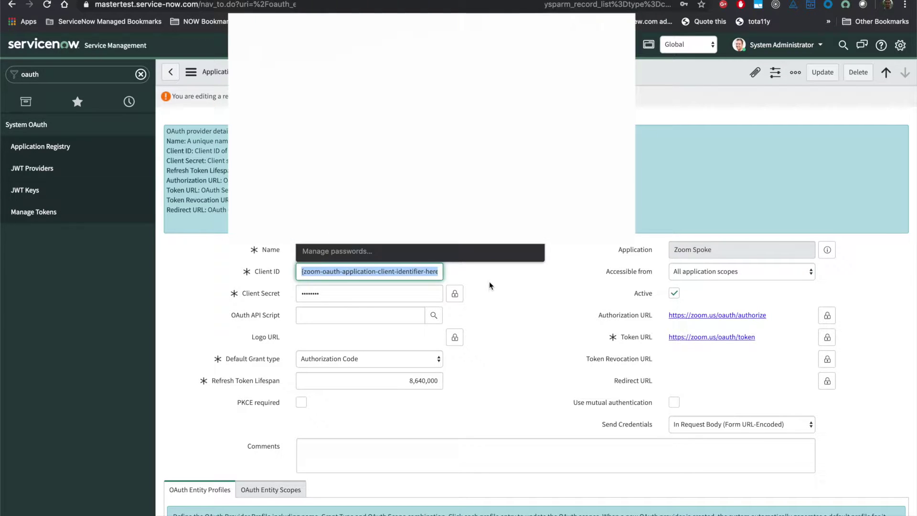
click(489, 285)
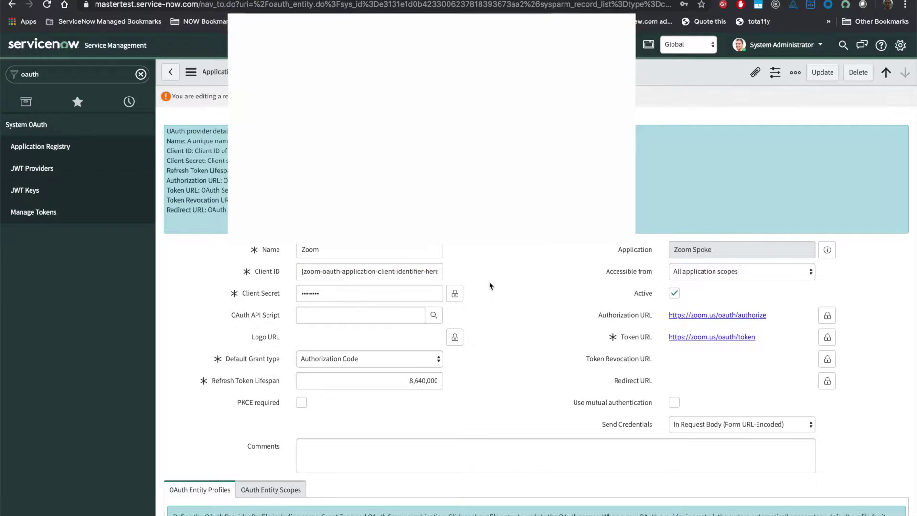
key(ctrl+Tab)
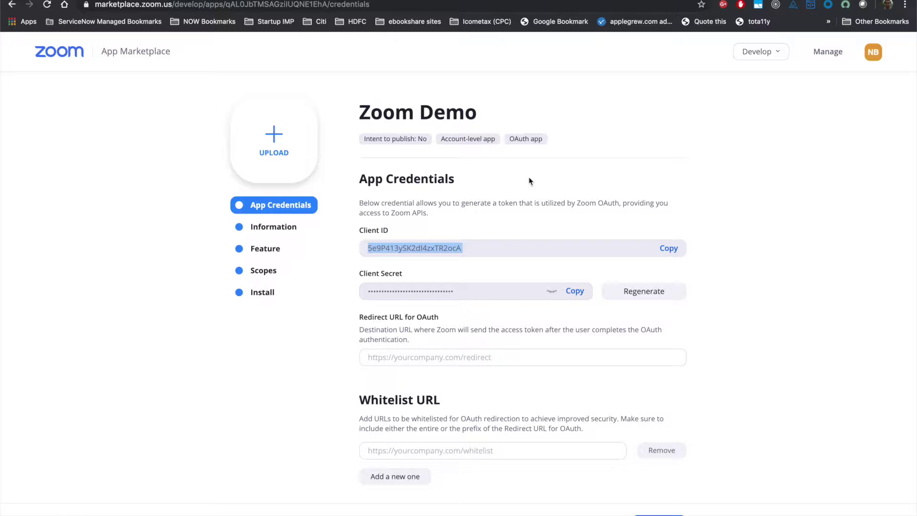
click(668, 248)
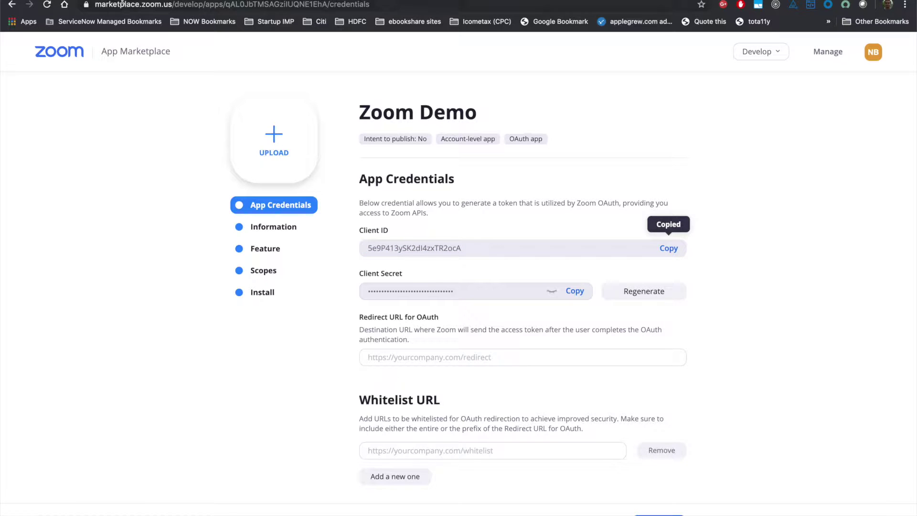
key(ctrl+shift+Tab)
click(388, 272)
key(super+a)
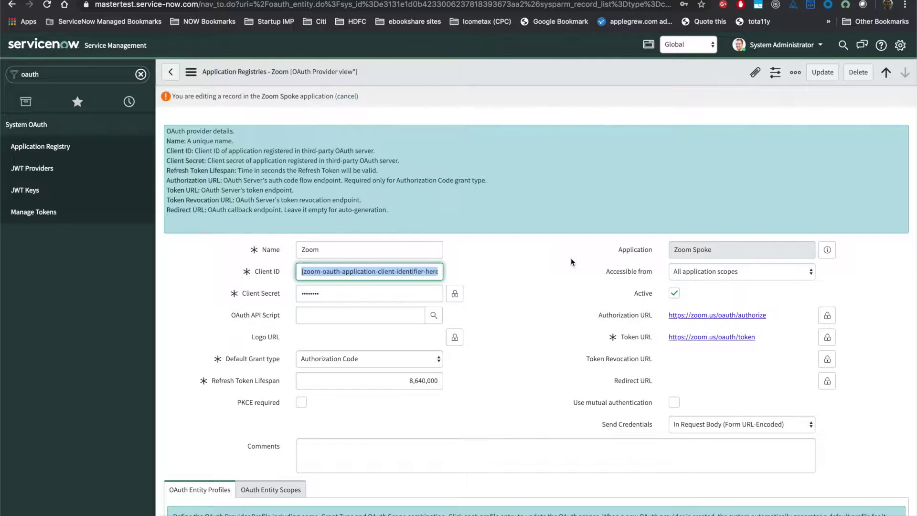
key(super+v)
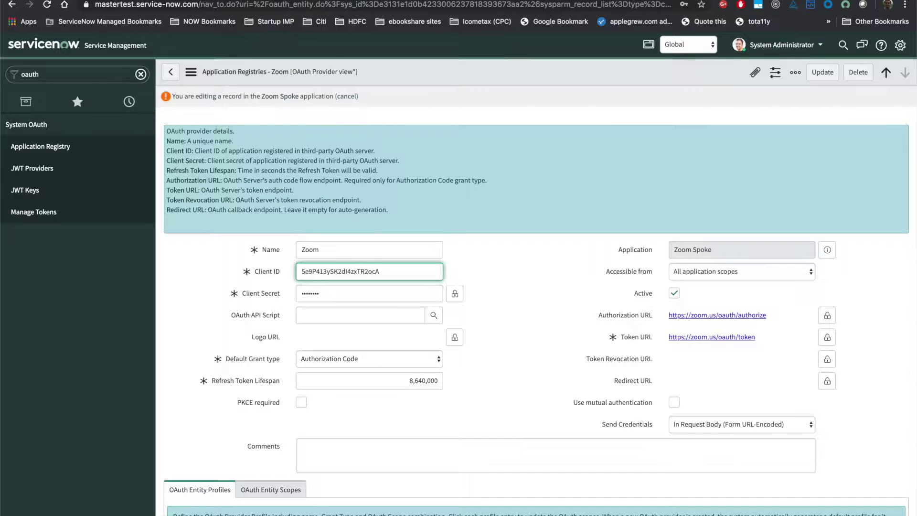
Replace the Client Secret in the Zoom registry record with the secret copied from the Zoom Demo app, and save the record
key(ctrl+Tab)
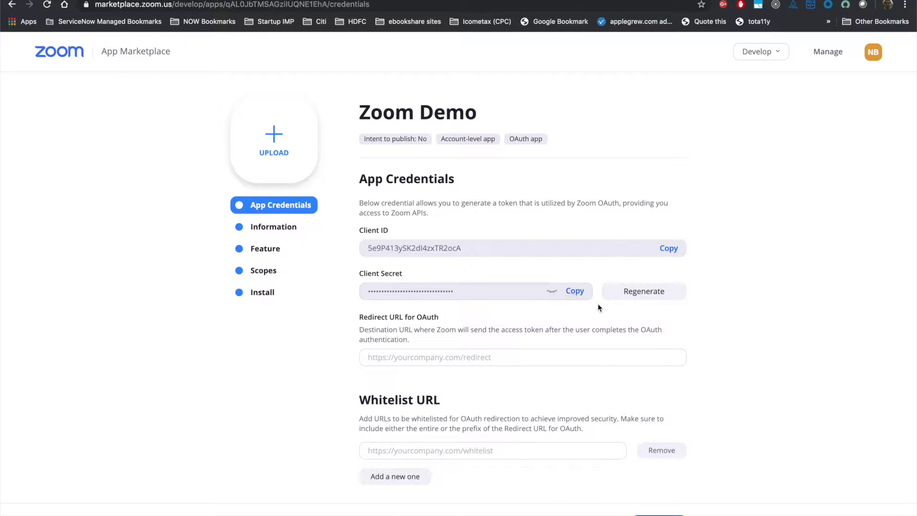
click(575, 291)
key(ctrl+shift+Tab)
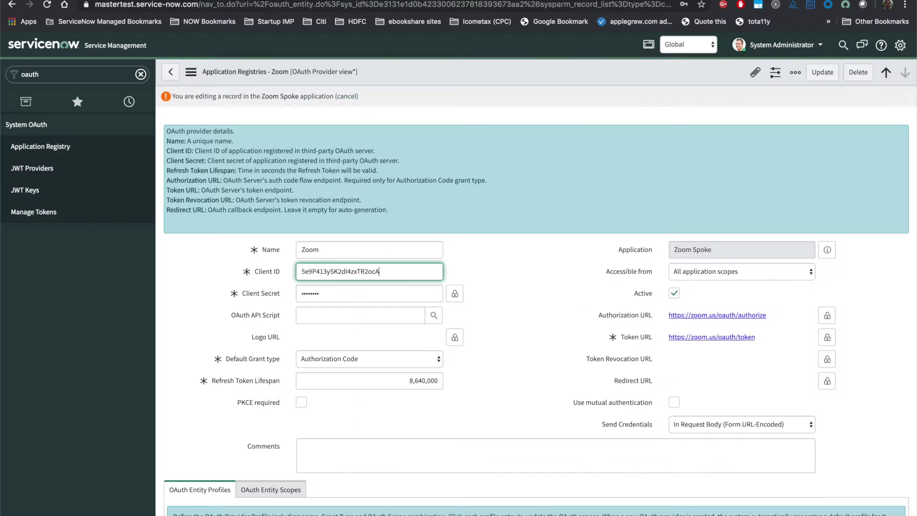
double_click(385, 298)
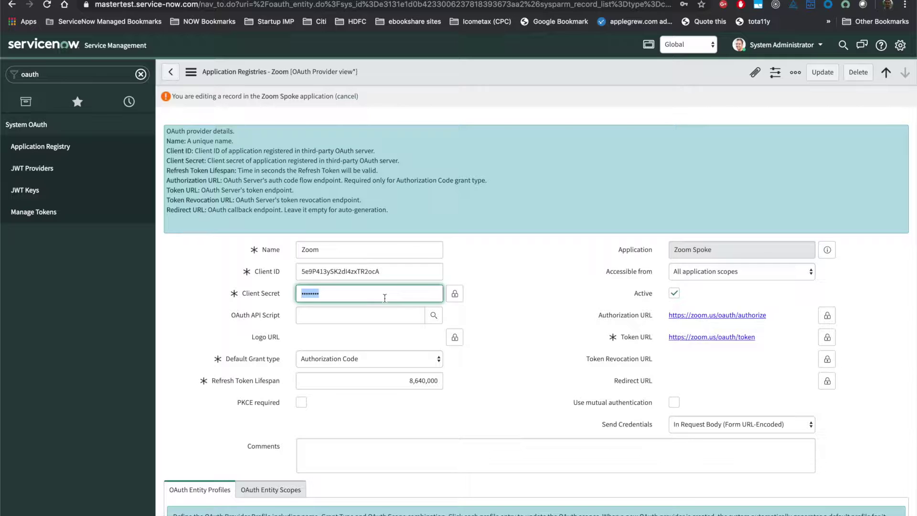
key(ctrl+v)
key(ctrl+Tab)
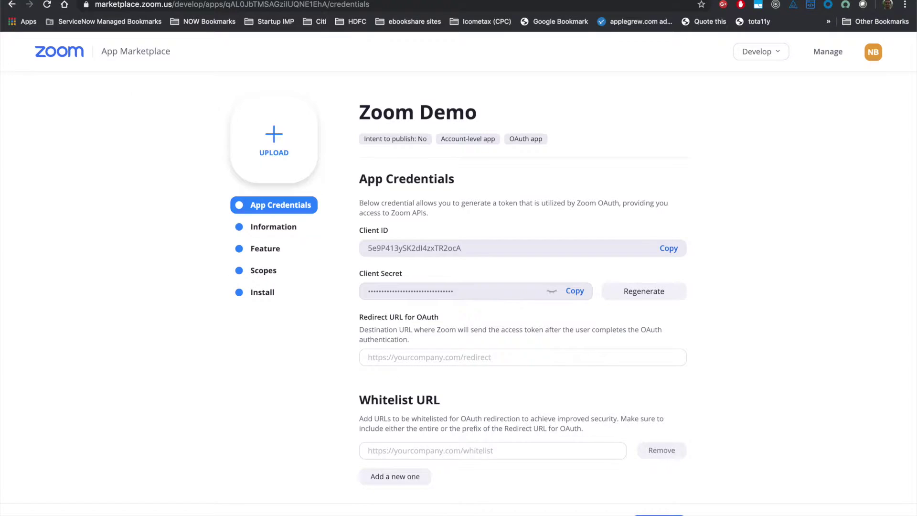
key(ctrl+shift+Tab)
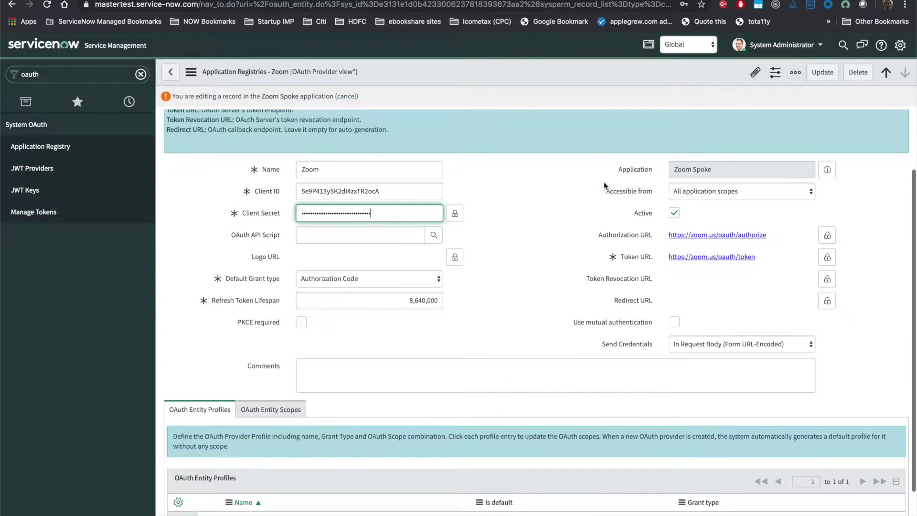
right_click(534, 67)
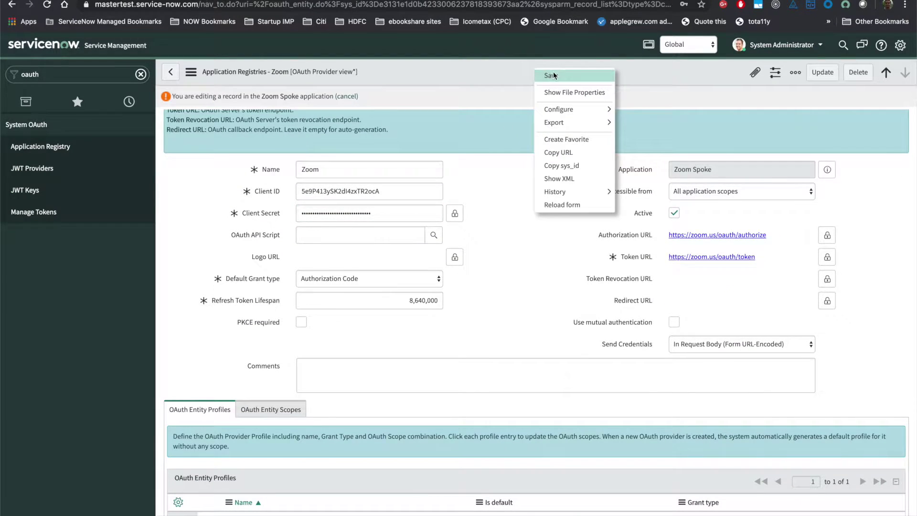
click(551, 75)
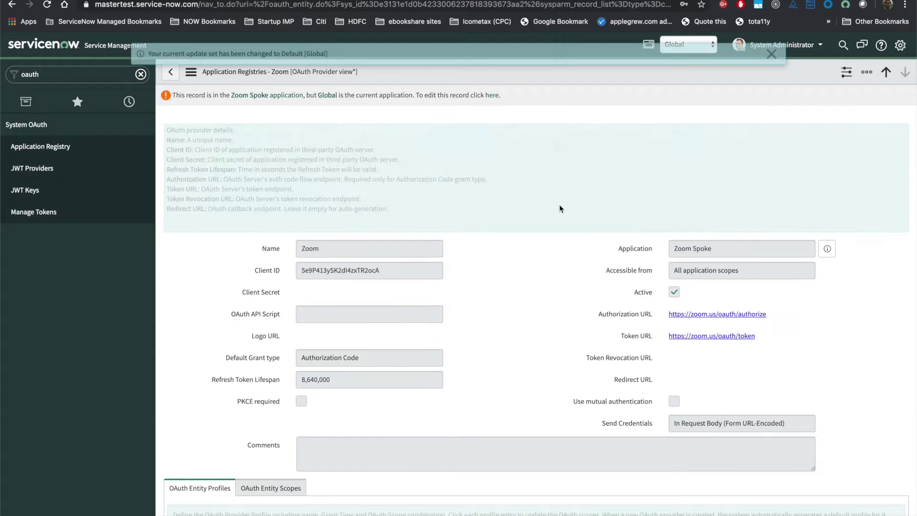
Make the Zoom registry record editable again and set its Redirect URL to /oauth_redirect.do
click(552, 296)
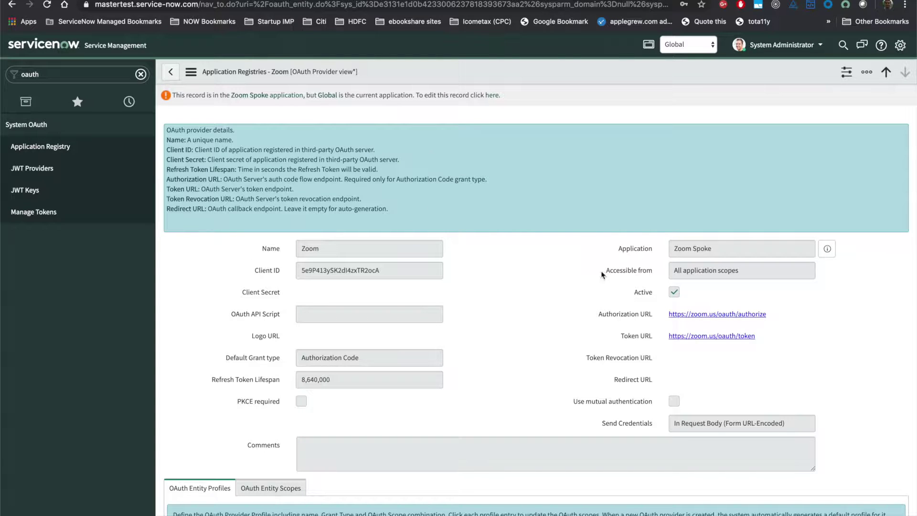
scroll(561, 308, down, 3)
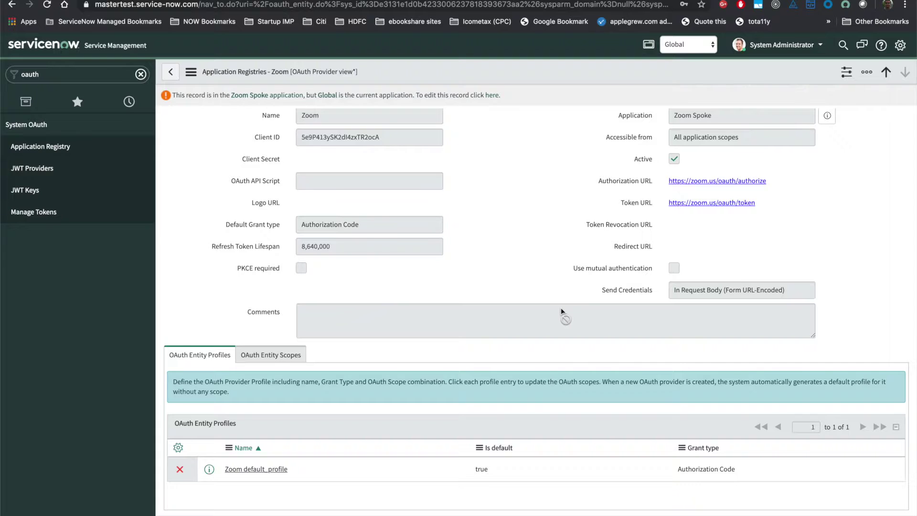
scroll(560, 308, up, 3)
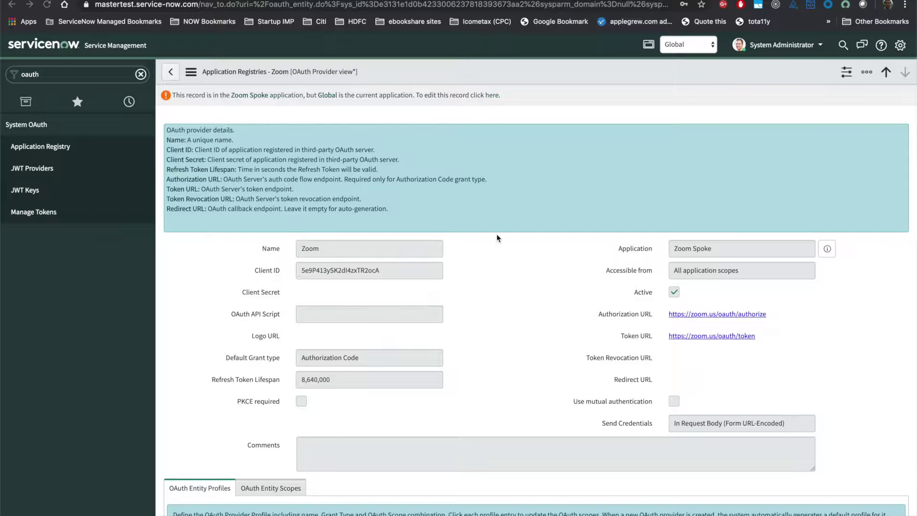
click(492, 96)
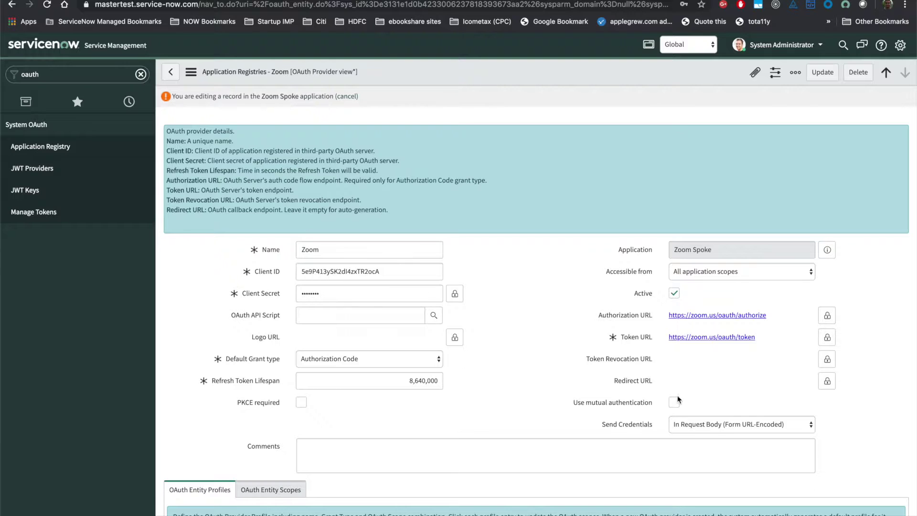
click(827, 382)
click(753, 386)
key(ctrl+v)
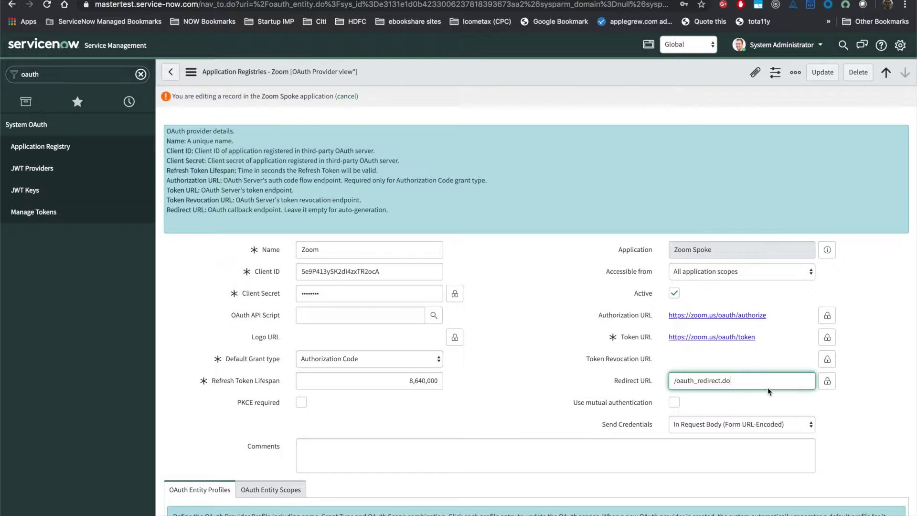
key(Left)
key(Left)
key(Left)
key(Left)
key(Left)
key(Left)
key(Left)
key(Left)
key(Left)
key(Left)
key(Left)
key(Left)
key(Left)
key(Left)
key(Left)
key(Left)
key(Left)
key(ctrl+a)
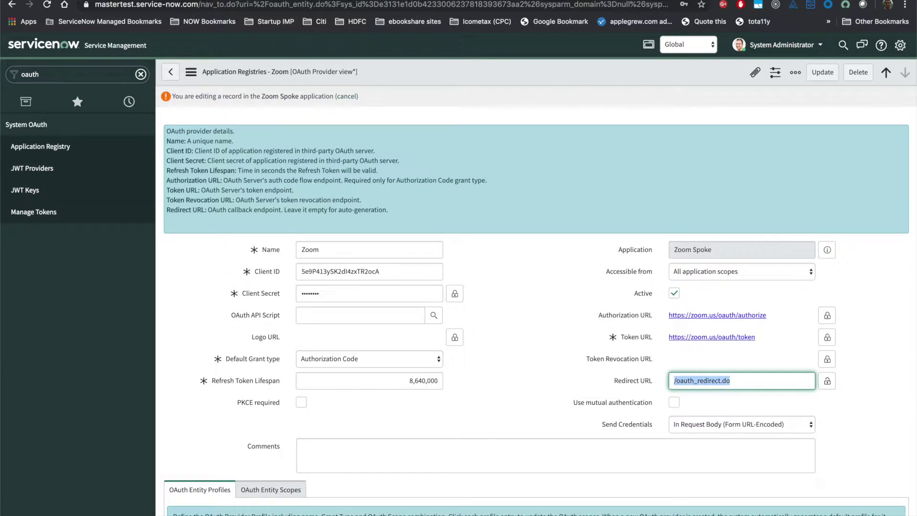
key(Right)
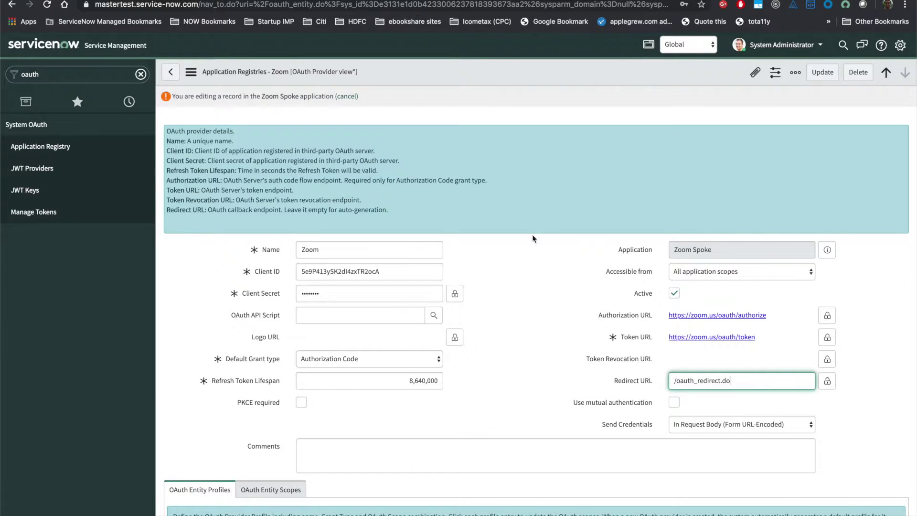
click(197, 7)
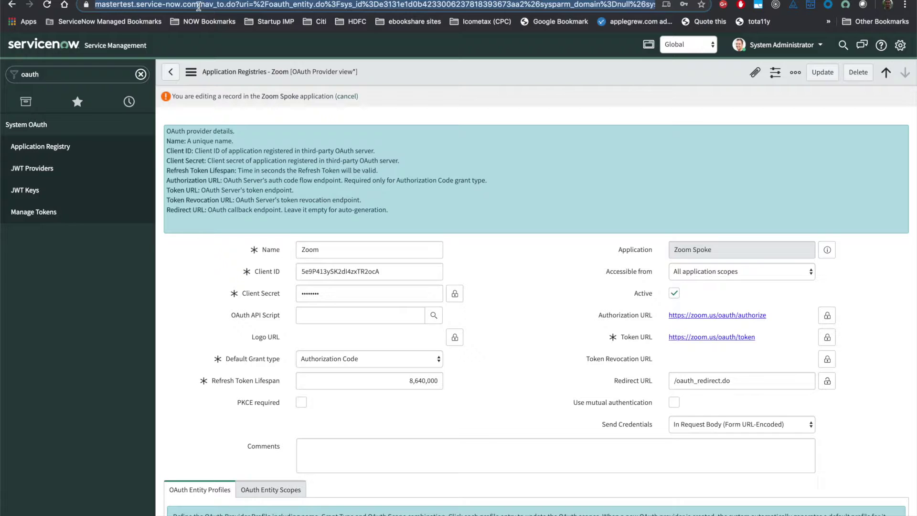
key(shift+Home)
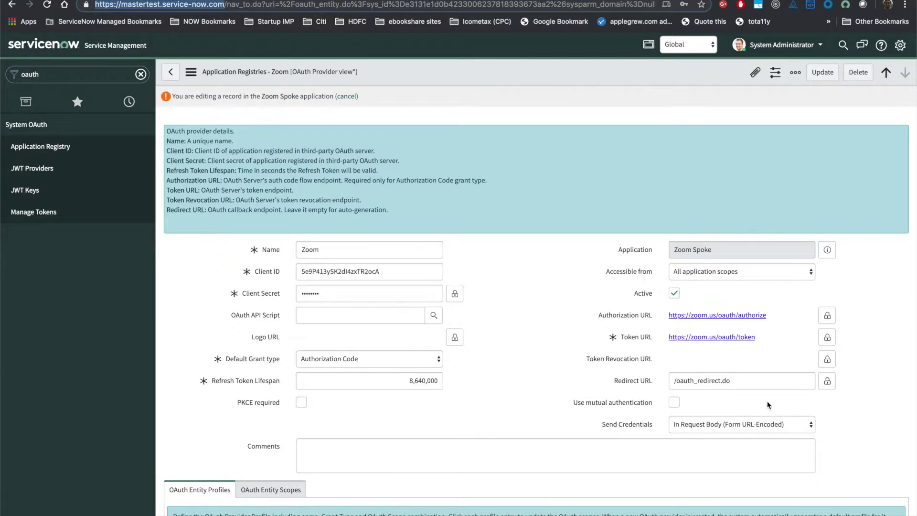
click(702, 380)
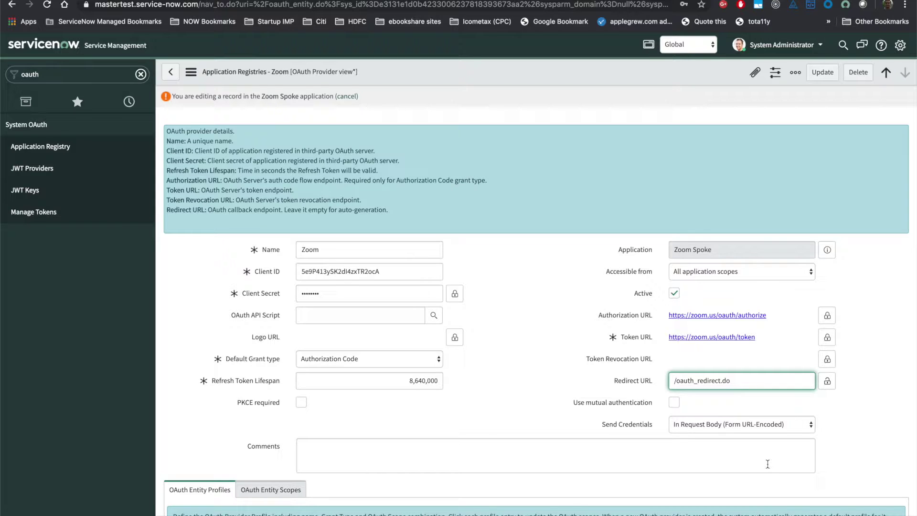
key(ctrl+v)
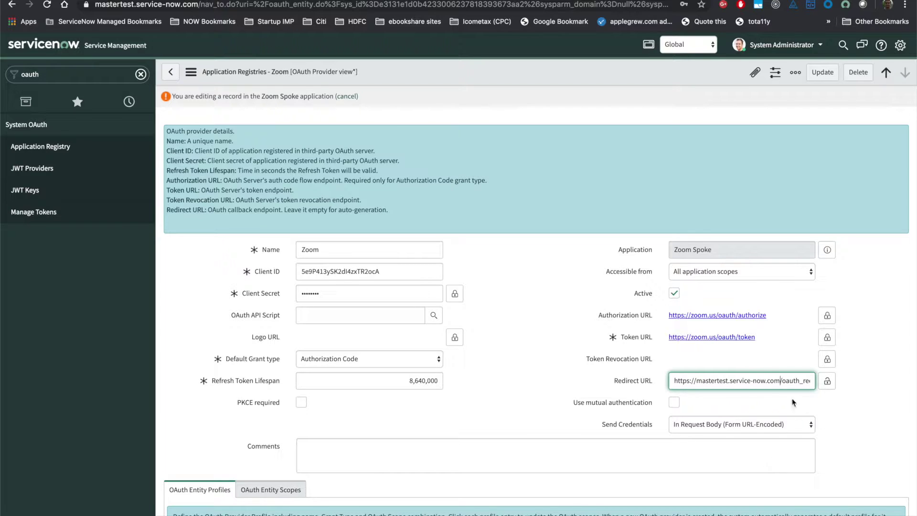
key(Right)
key(Right)
key(Right)
key(Right)
key(Right)
key(Right)
key(Right)
key(Right)
key(Right)
key(Right)
key(Right)
key(Right)
key(Right)
key(Right)
key(Right)
key(Right)
key(Right)
key(Right)
key(Right)
key(Right)
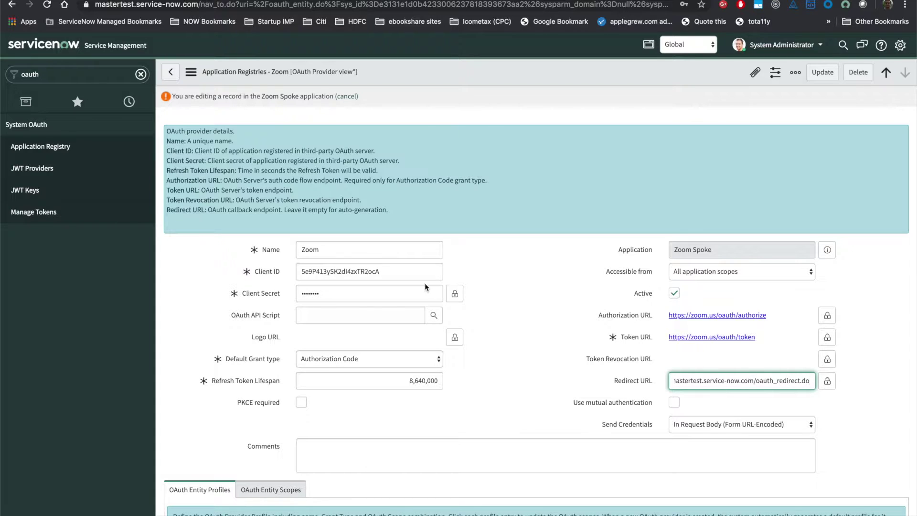
Save the Zoom application registry record, dismiss the browser's password-saving offer and review the saved record
right_click(469, 72)
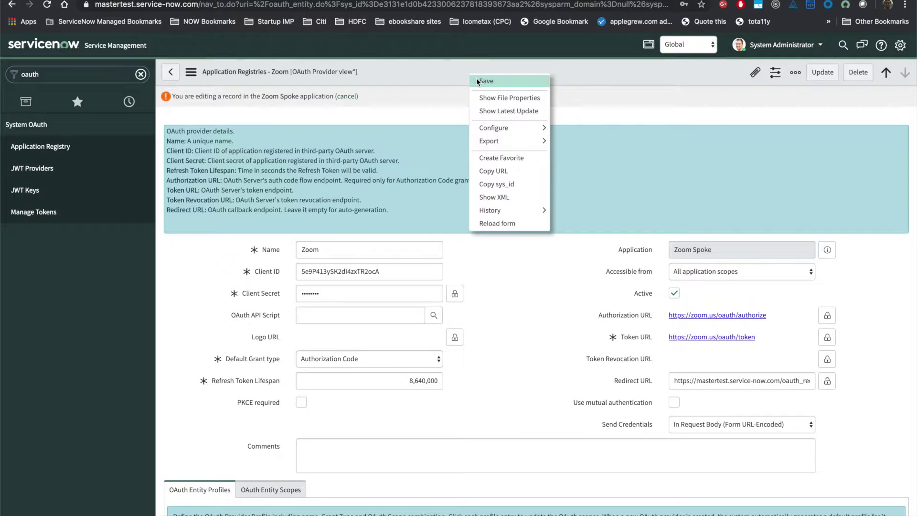
click(476, 78)
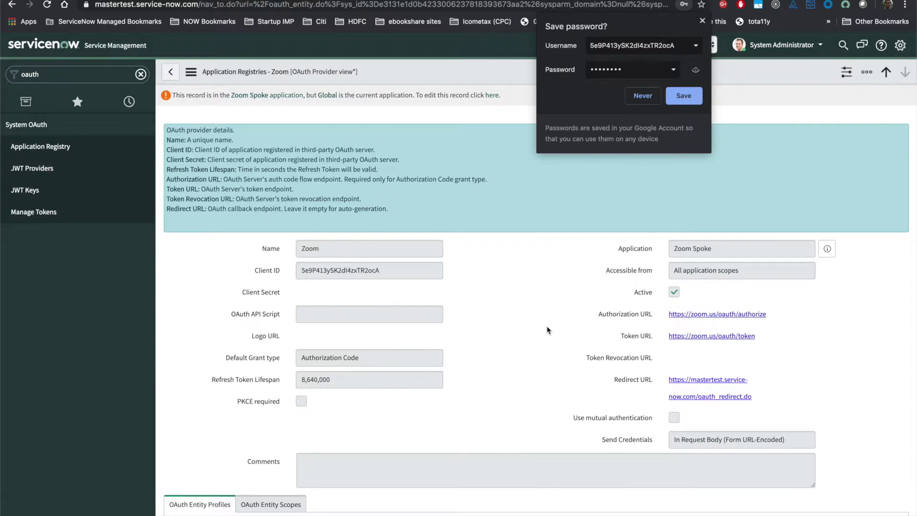
click(548, 330)
scroll(552, 385, down, 5)
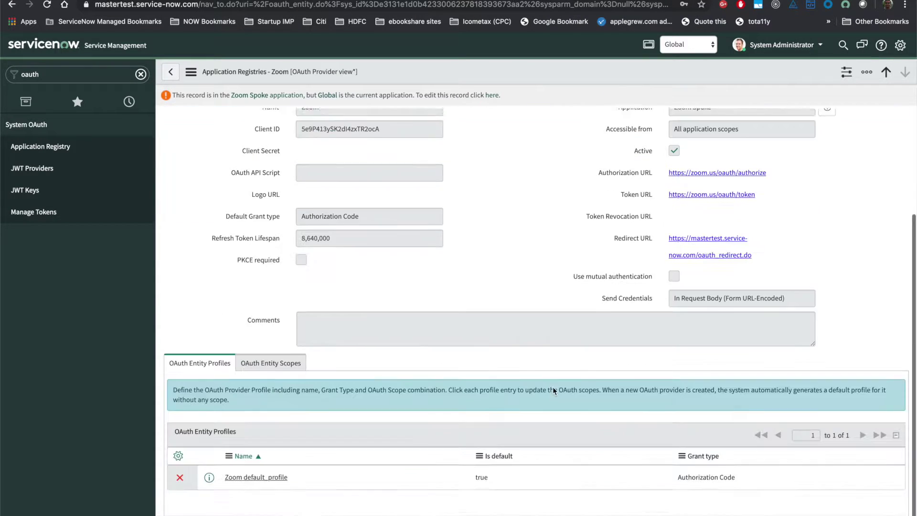
scroll(552, 385, up, 3)
scroll(552, 385, up, 2)
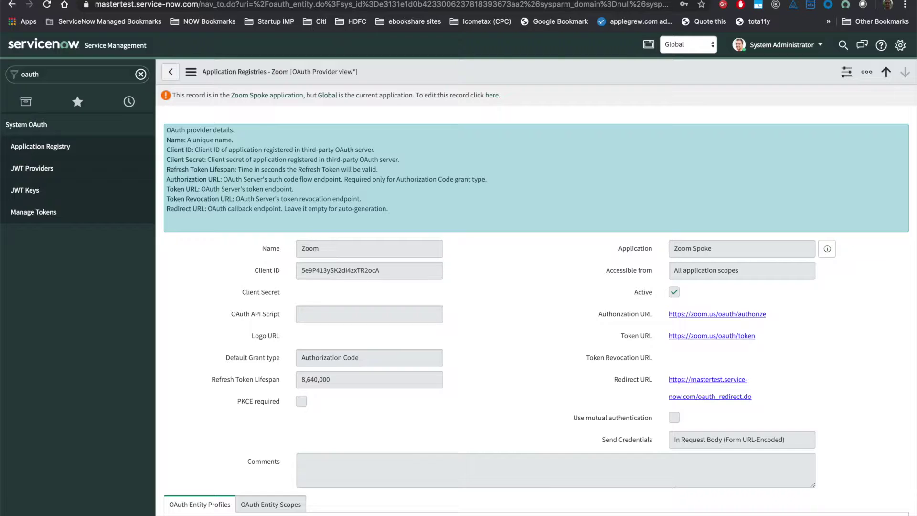
Switch to the Zoom Demo app and examine its Event Subscription feature options, Scopes page and App Credentials page
key(ctrl+Tab)
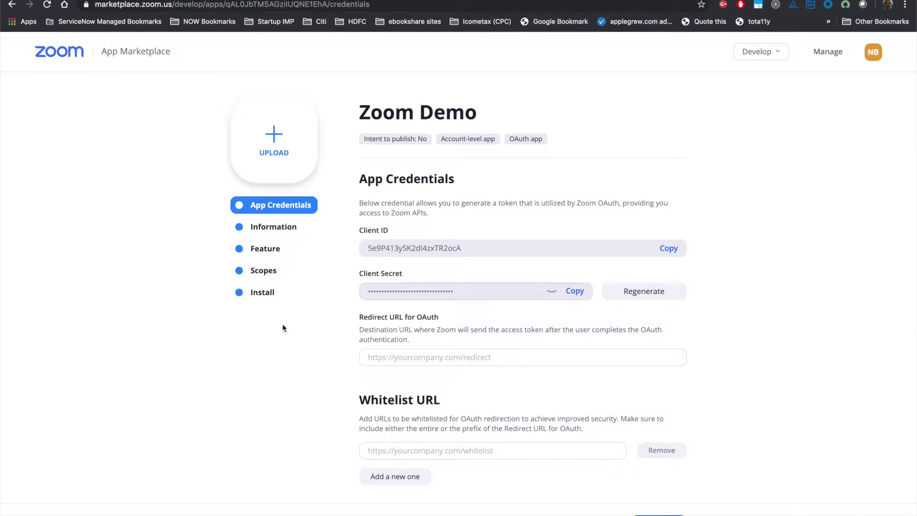
click(289, 249)
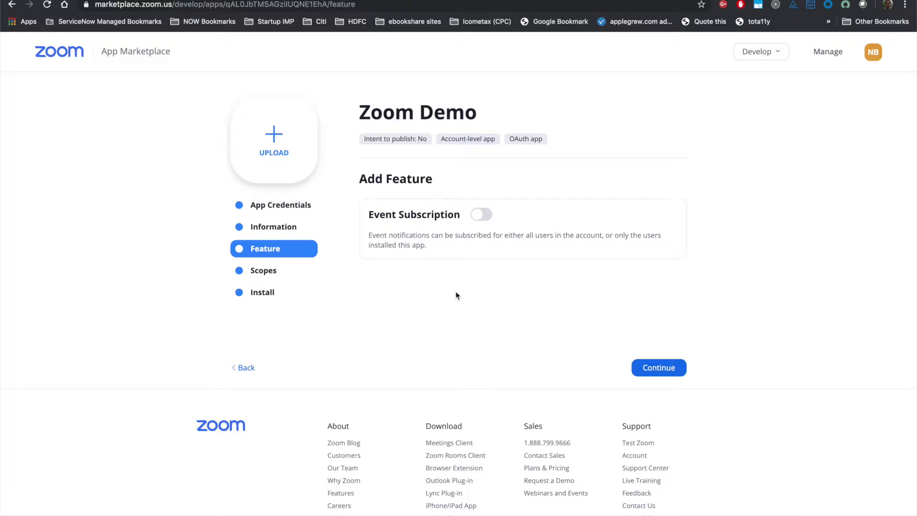
click(480, 215)
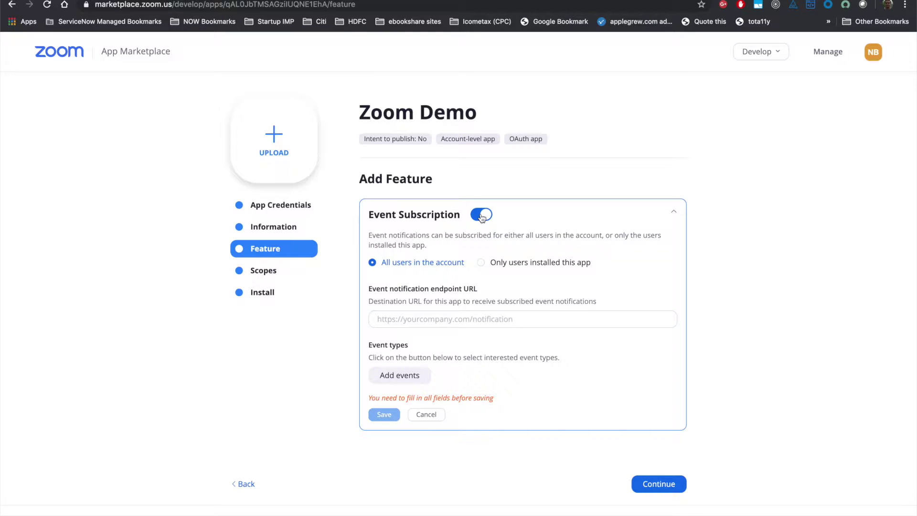
click(480, 216)
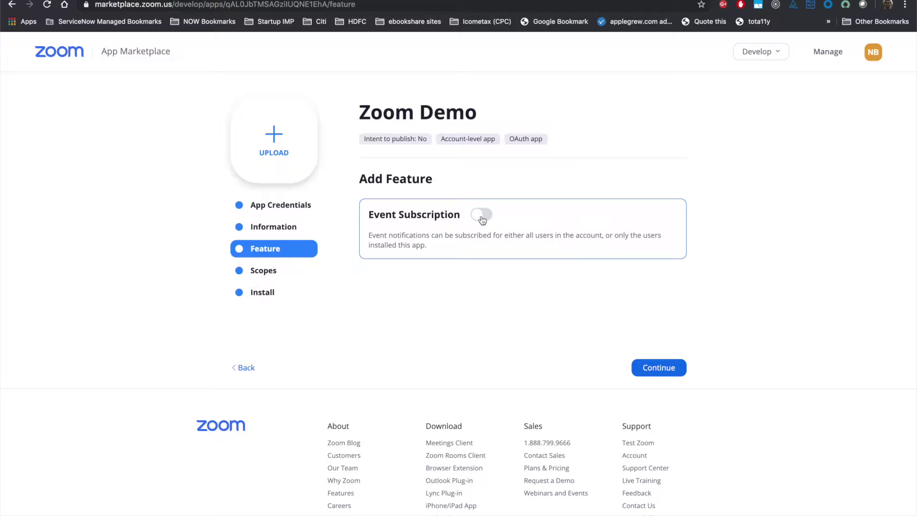
click(288, 275)
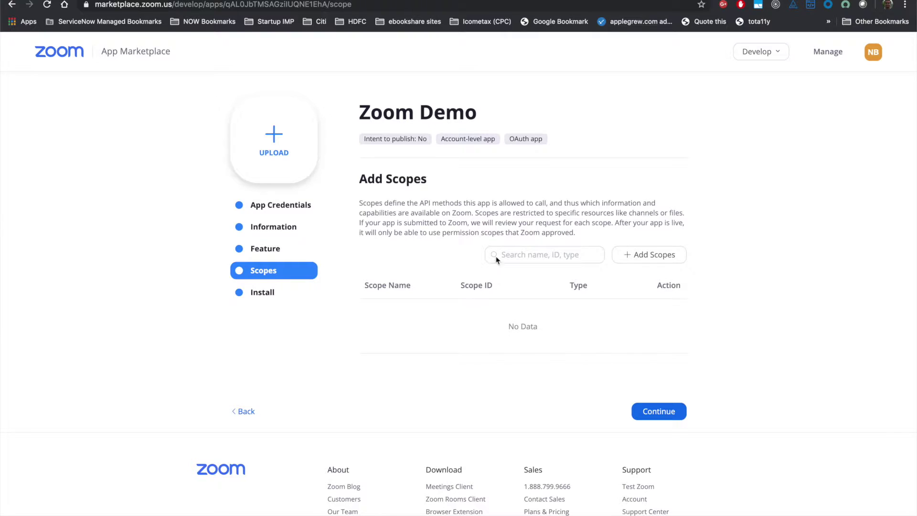
mouse_move(285, 167)
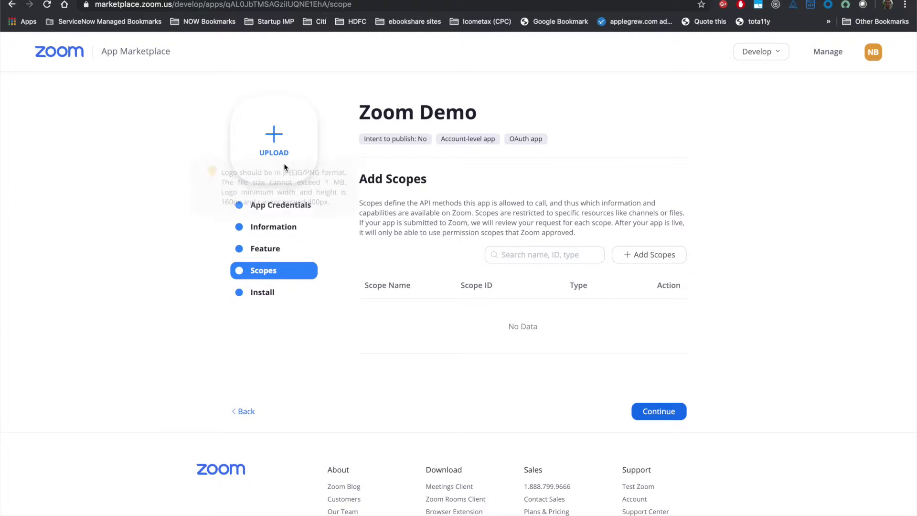
click(313, 210)
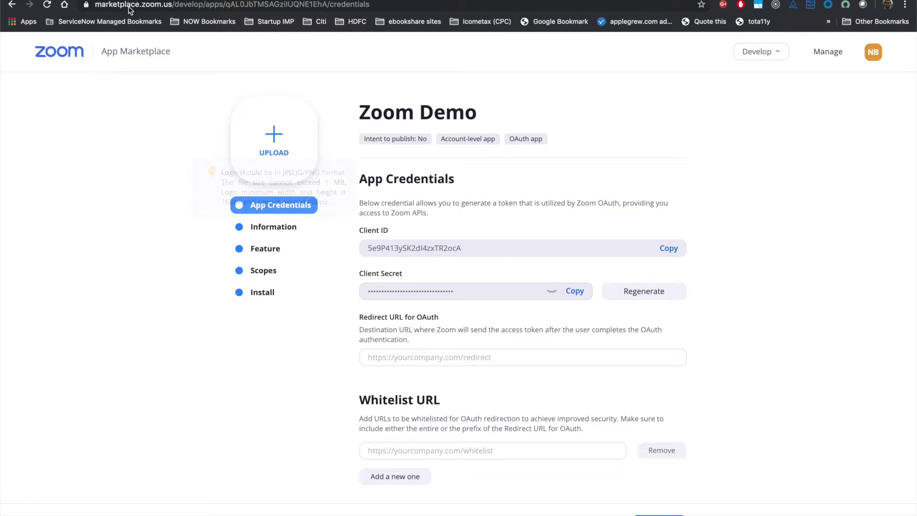
Switch to ServiceNow, filter the navigator by connection and open the Connection & Credential Aliases list
click(188, 0)
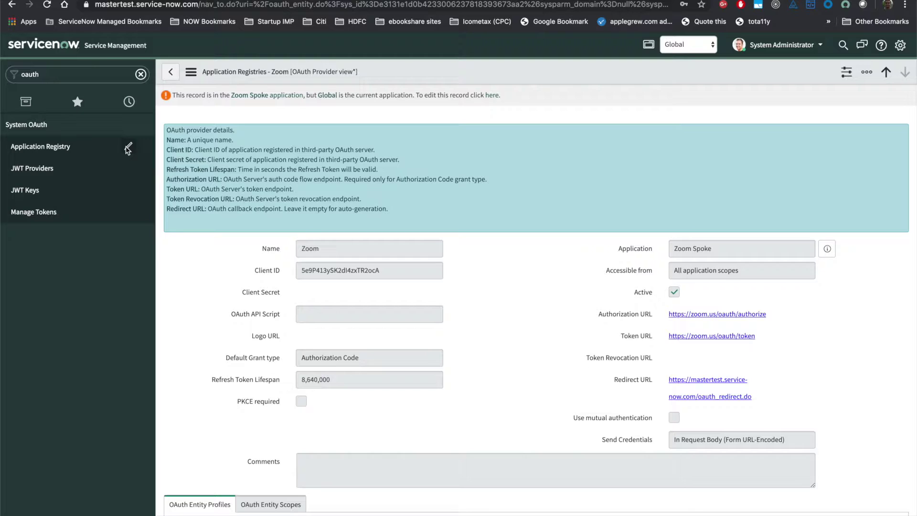
click(66, 77)
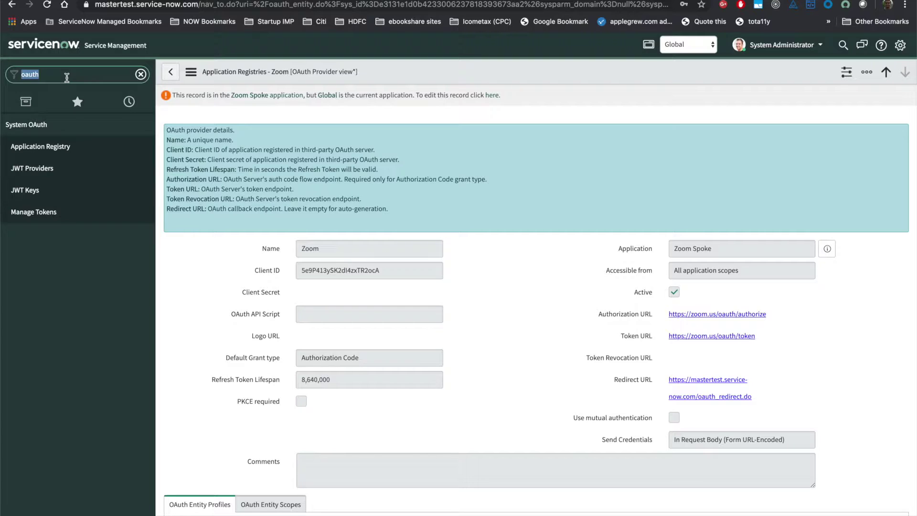
text(conne)
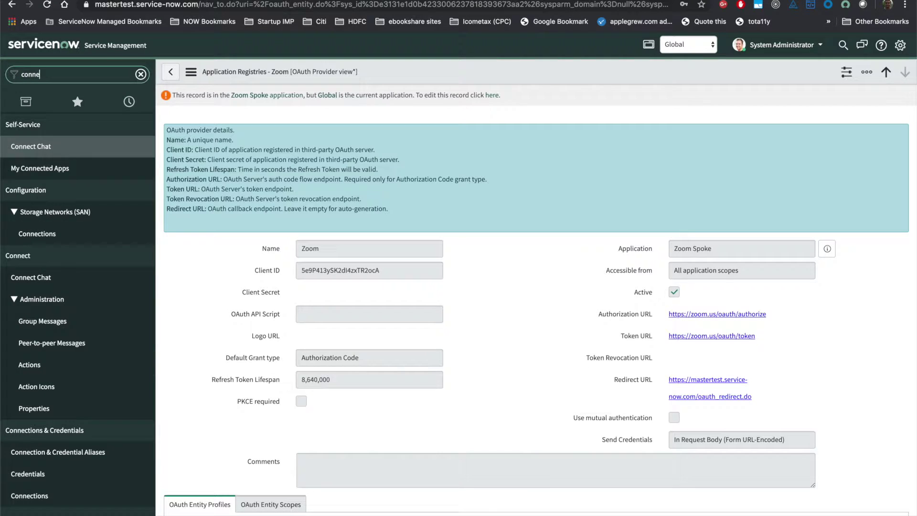
text(ction)
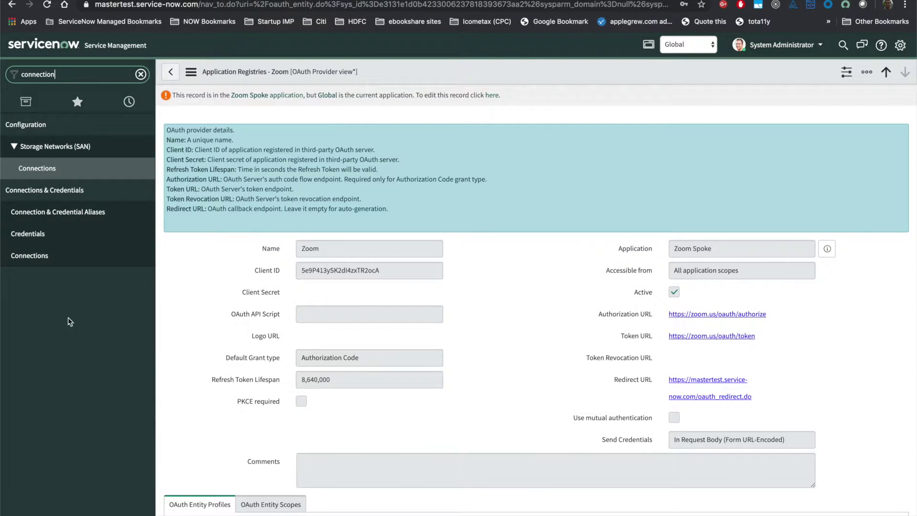
click(78, 213)
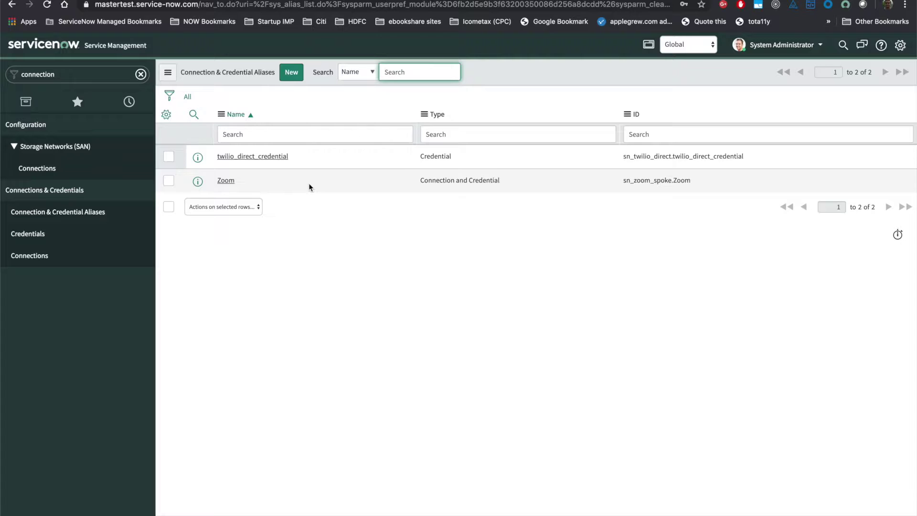
Open the Zoom connection alias and start a new HTTP(s) connection record named Zoom Connection
click(227, 183)
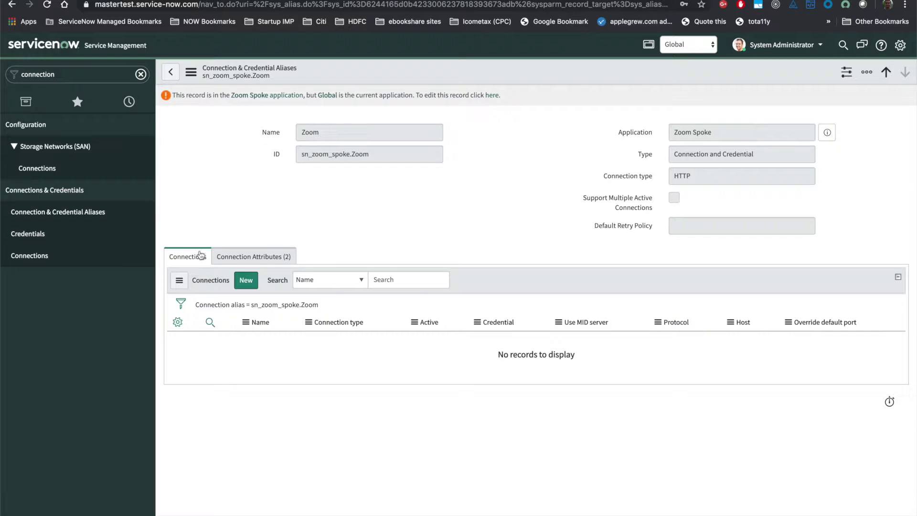
click(251, 289)
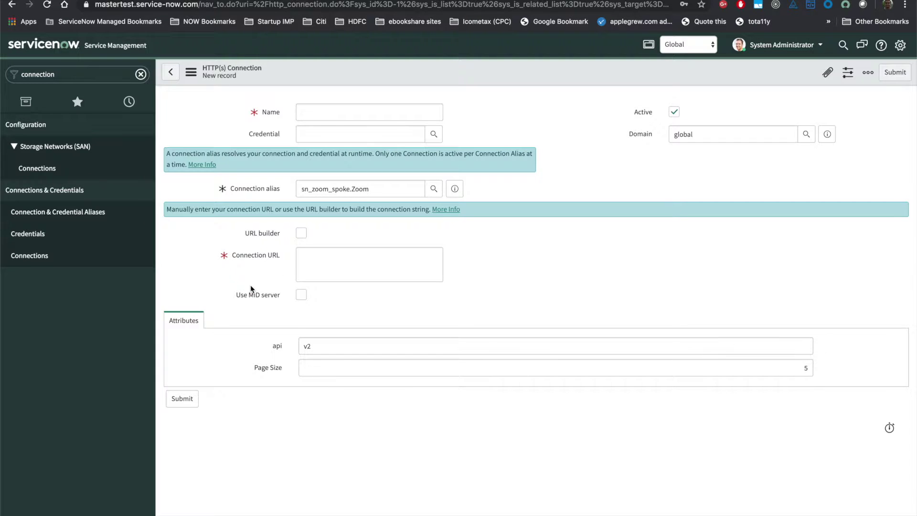
click(409, 110)
text(Zoo)
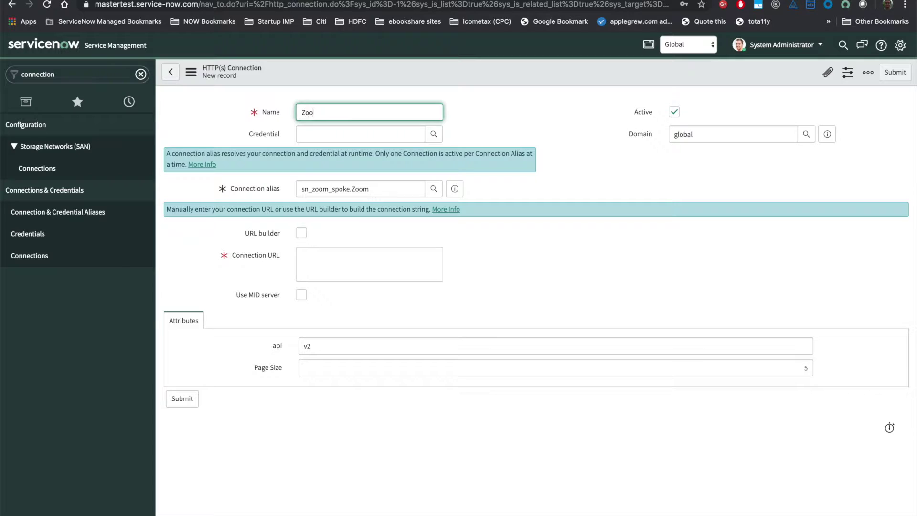
text(m Connection)
click(356, 259)
text(htt)
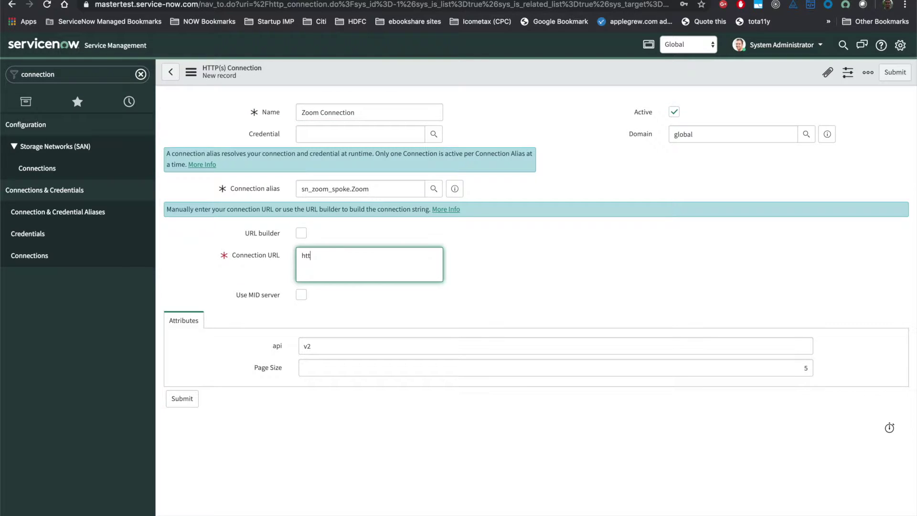
text(ps://api.zoom.us)
right_click(461, 71)
click(480, 74)
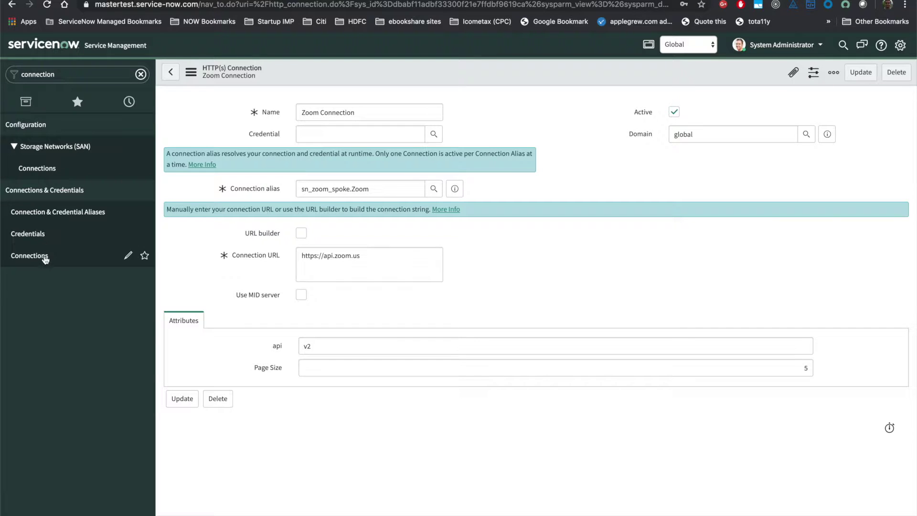
Start a new OAuth 2.0 Credentials record from the Credentials list and name it Zoom Credentials
click(33, 235)
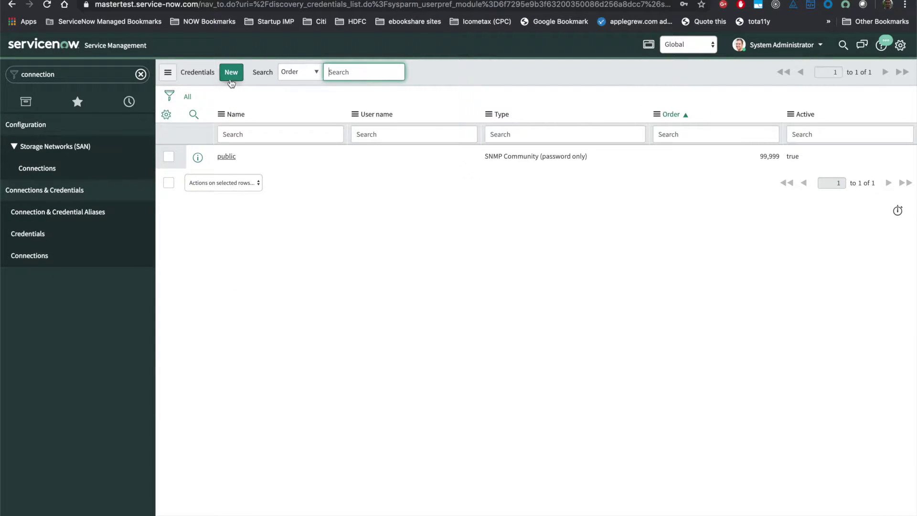
click(232, 75)
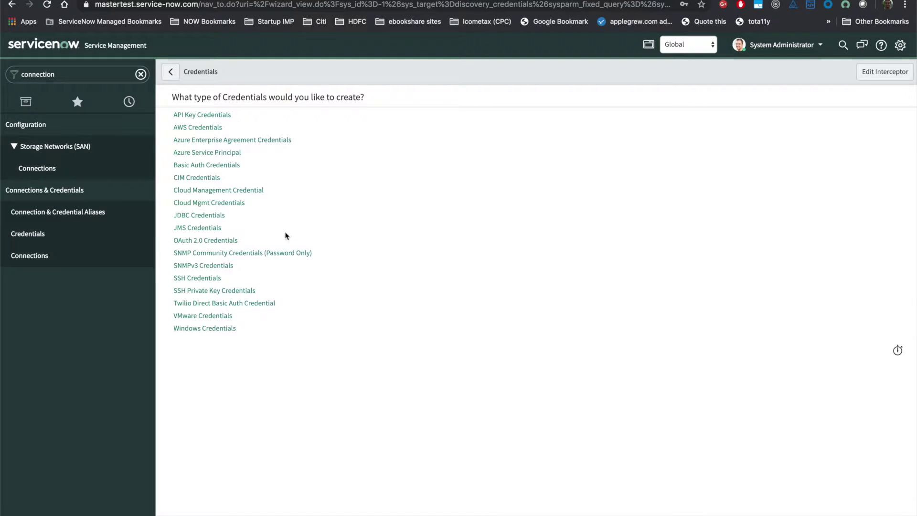
click(219, 246)
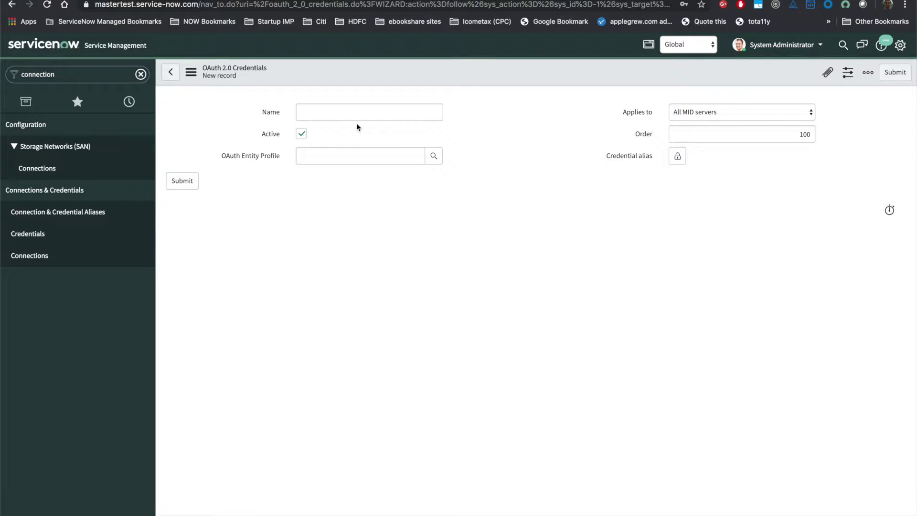
click(396, 109)
text(Zo)
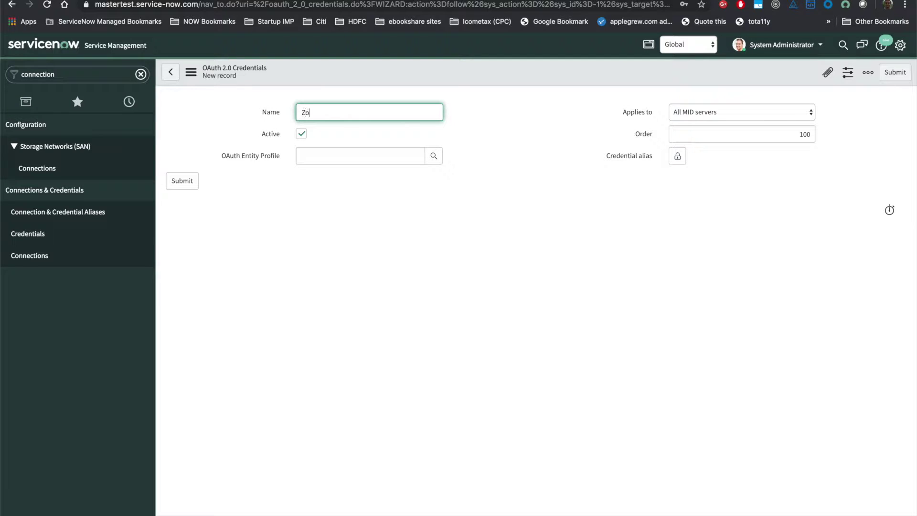
text(om Credentials)
Assign Zoom default_profile as the OAuth Entity Profile of the credentials and save the record
click(399, 156)
text(Zoo)
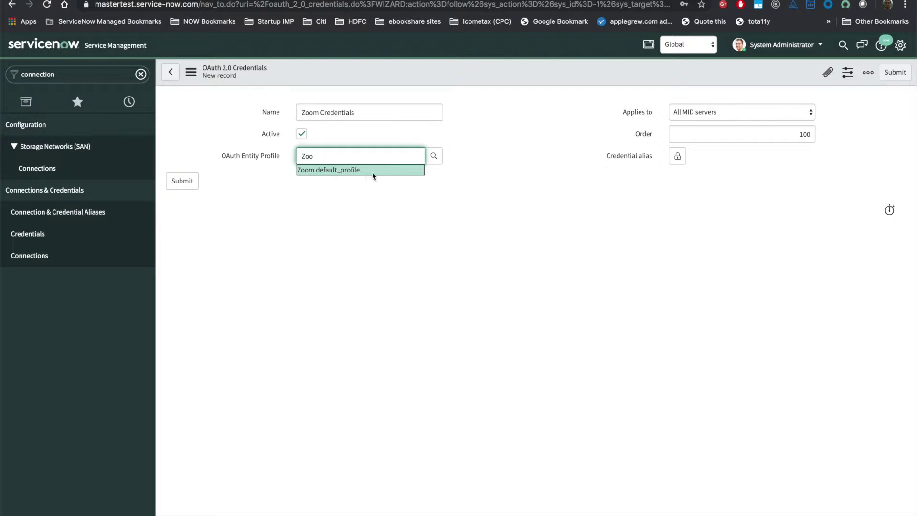
click(390, 176)
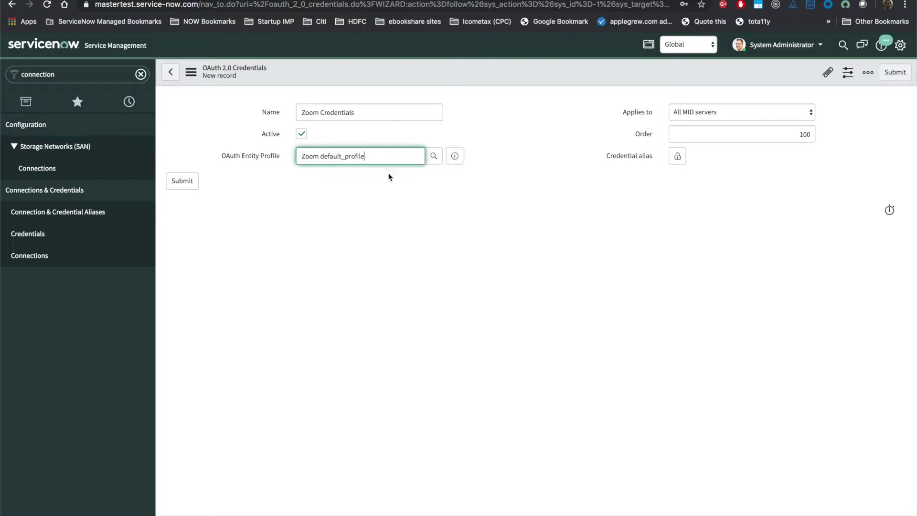
right_click(485, 68)
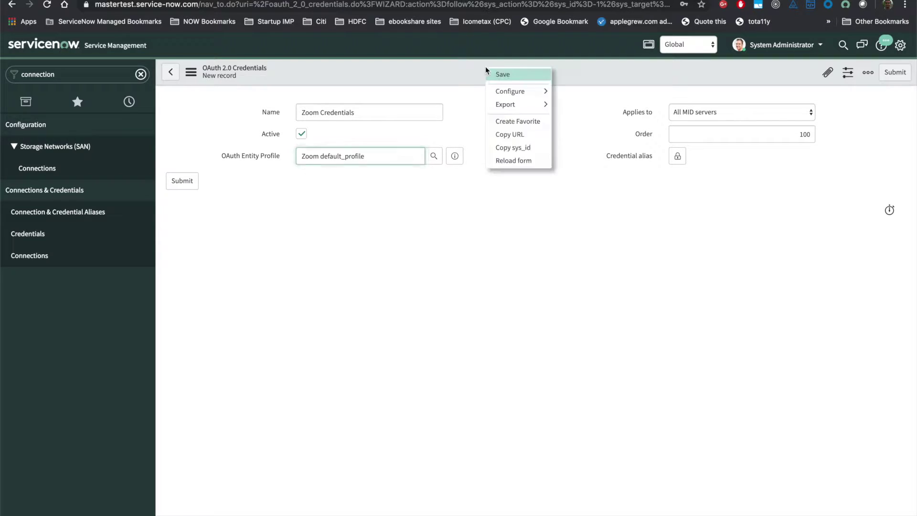
click(492, 73)
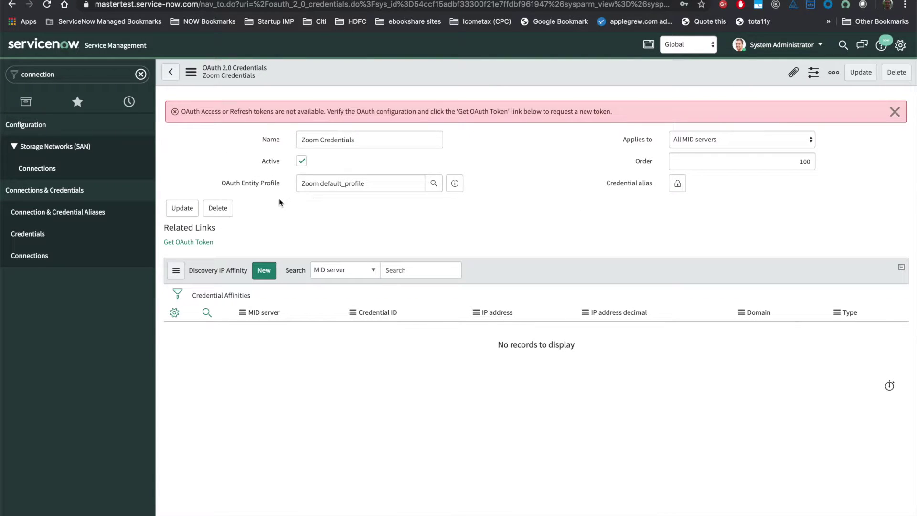
Filter the navigator by oauth, open the Zoom record in the Application Registry and examine its OAuth Entity Profiles
triple_click(370, 185)
click(371, 185)
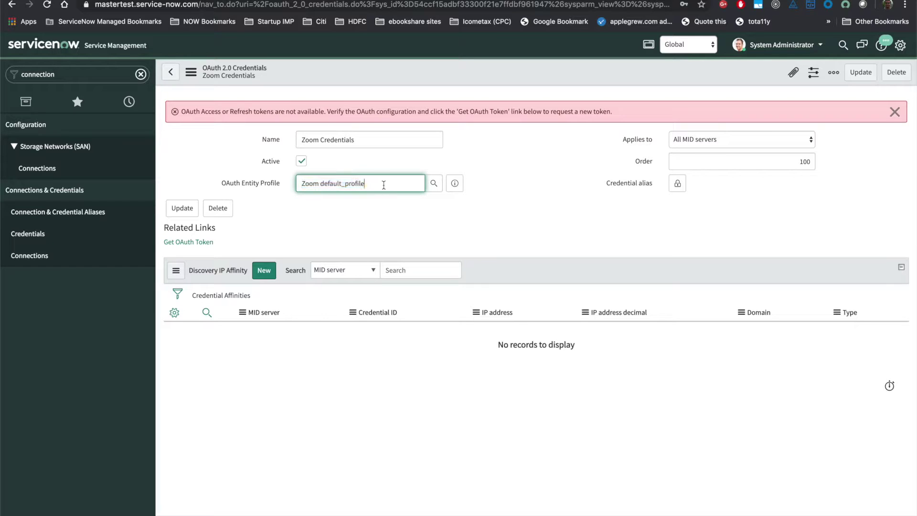
click(90, 77)
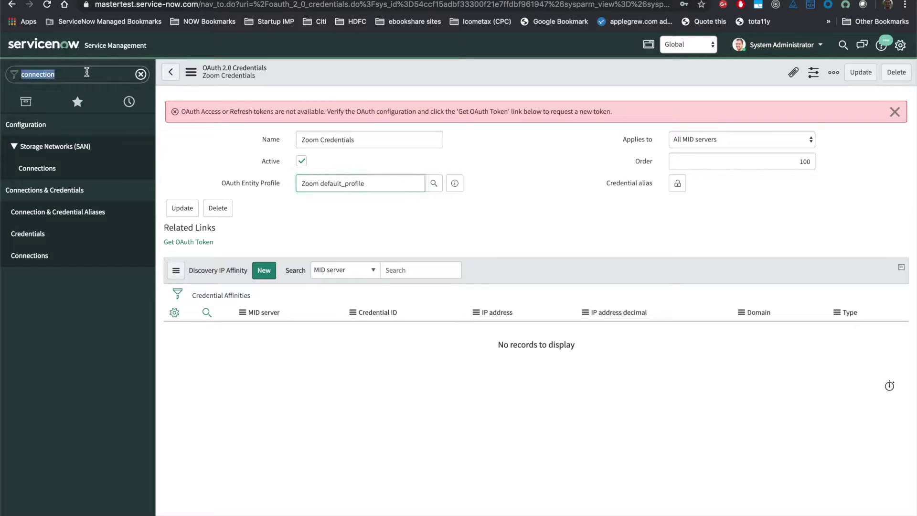
text(oauth)
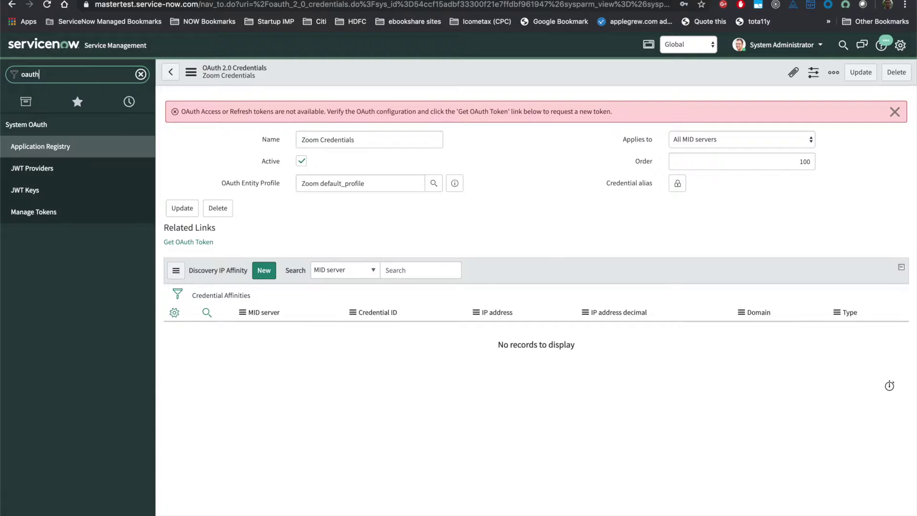
click(68, 149)
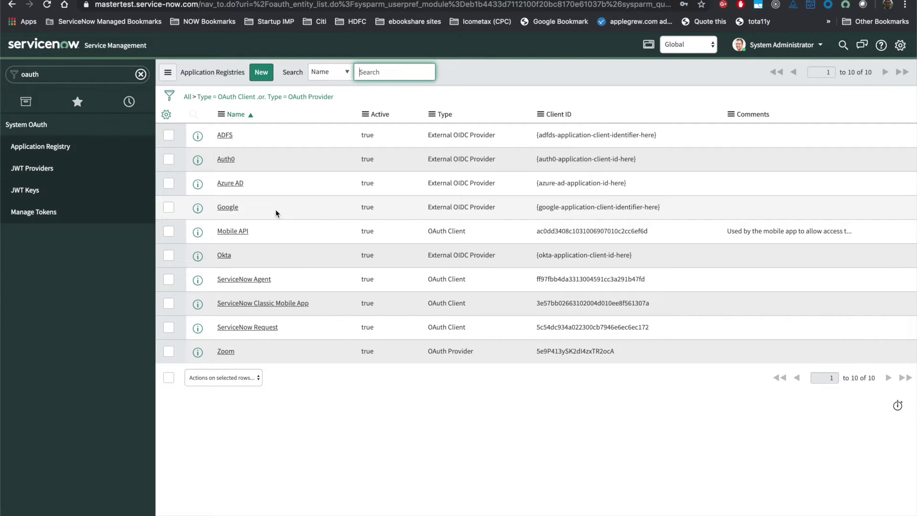
click(226, 352)
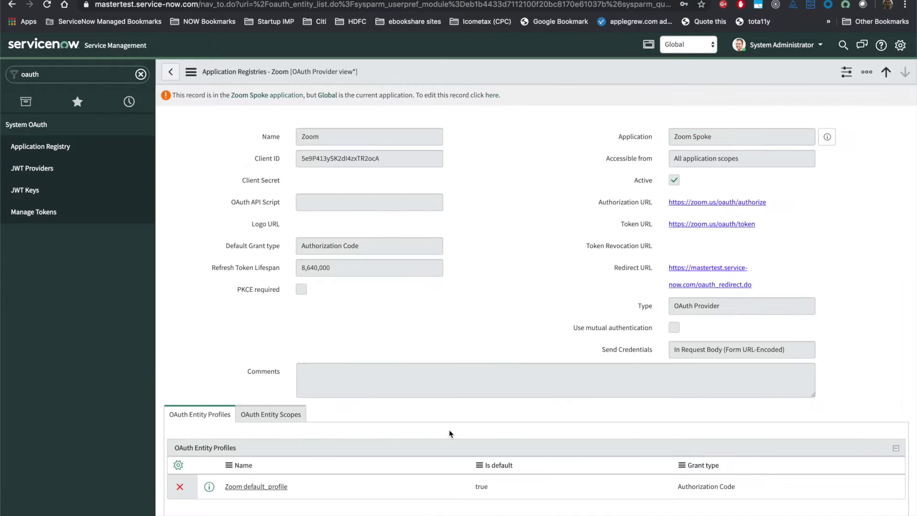
scroll(447, 414, down, 2)
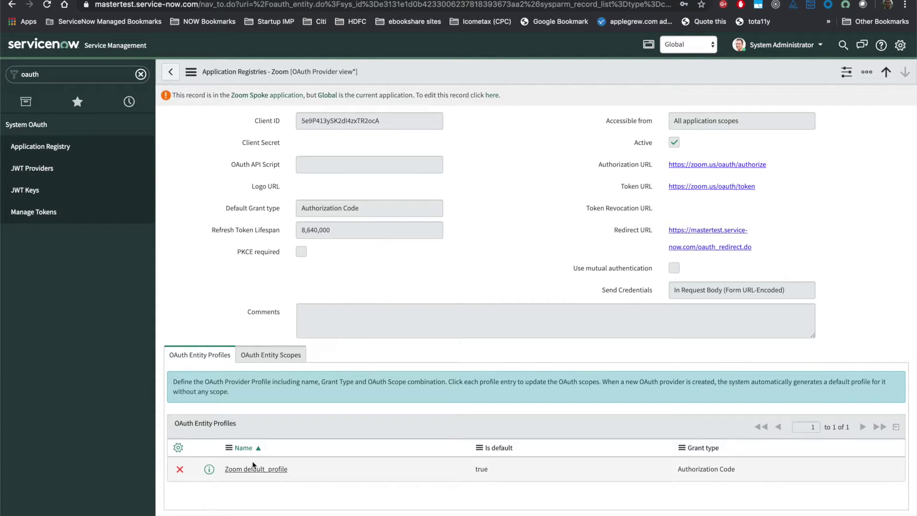
Filter the navigator by credent and open the Zoom Connection record from the Connections list
click(57, 73)
text(credd)
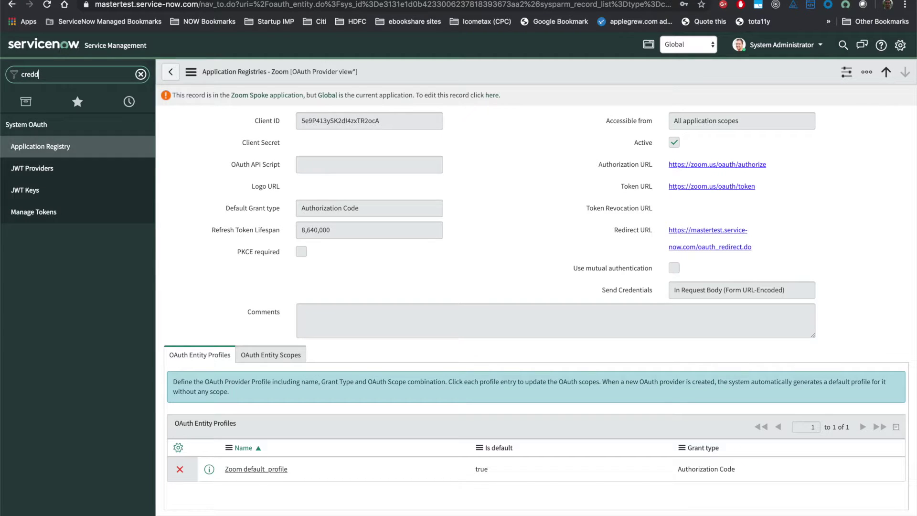
key(BackSpace)
text(ent)
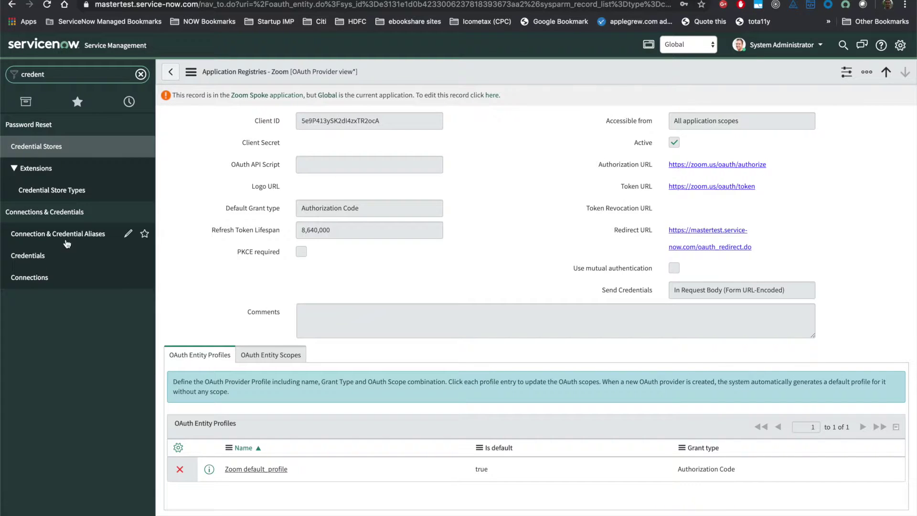
click(40, 280)
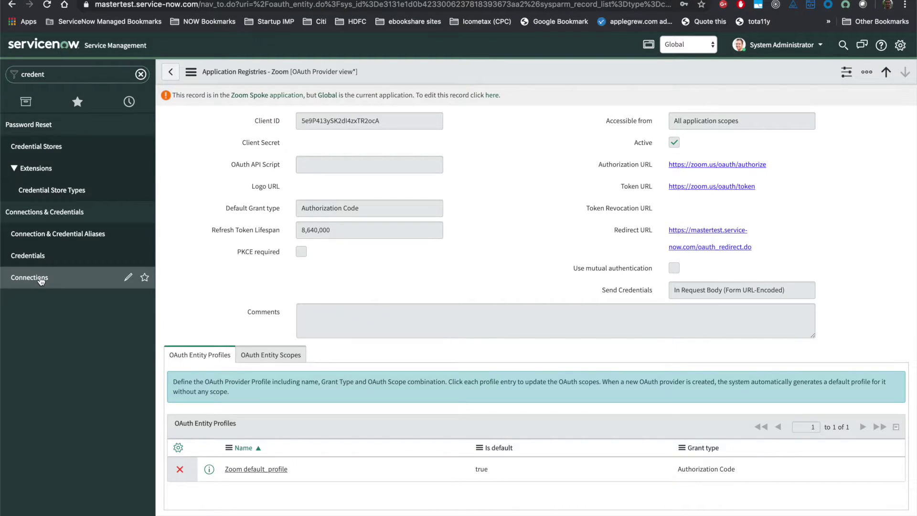
click(256, 161)
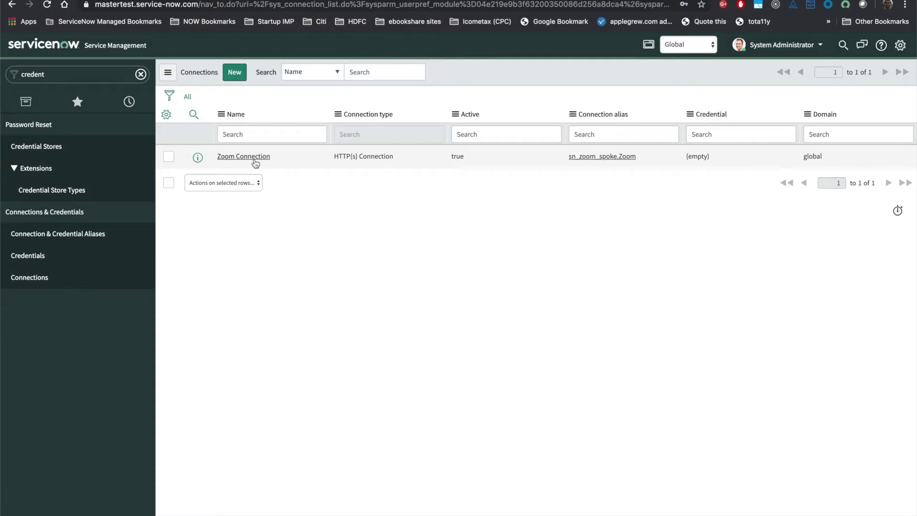
Set the connection's credential to Zoom Credentials and save the record
click(317, 134)
text(zoom)
click(328, 148)
right_click(441, 69)
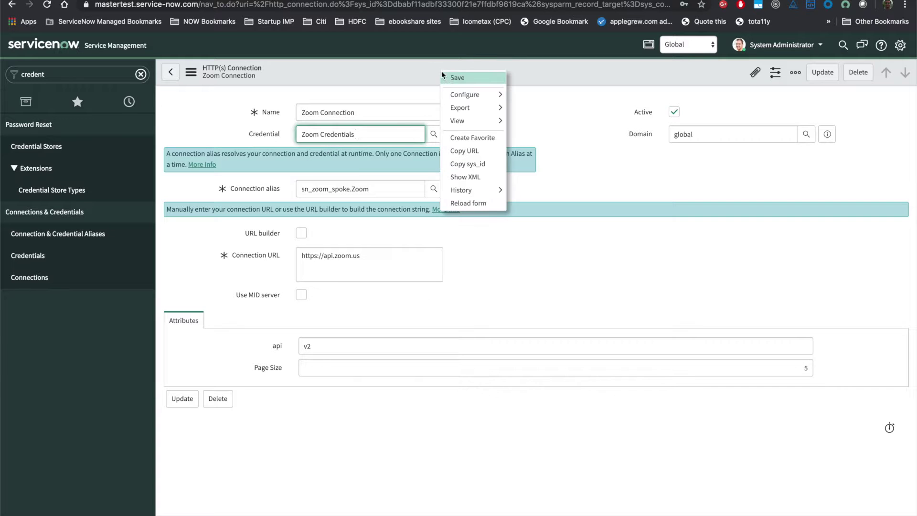
click(448, 78)
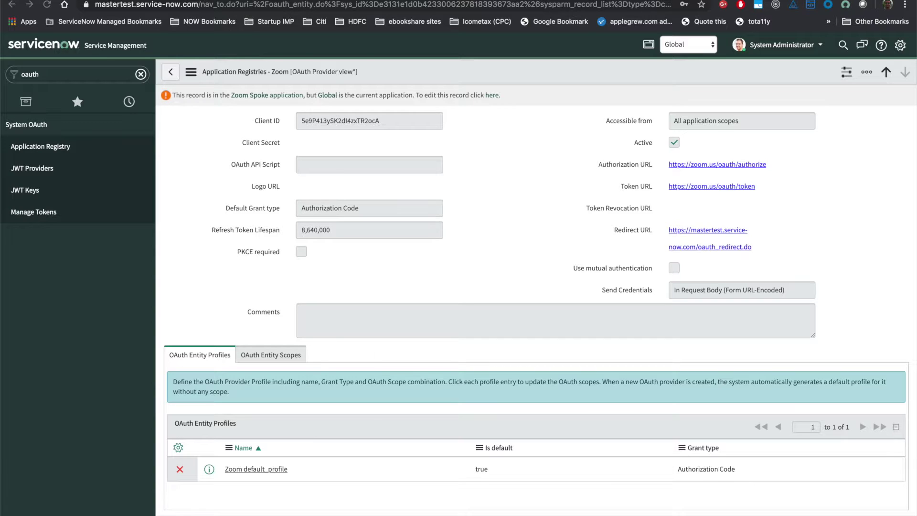
Switch to the Zoom Demo app in Zoom App Marketplace and add the meeting:read:admin and meeting:write:admin scopes
key(ctrl+Tab)
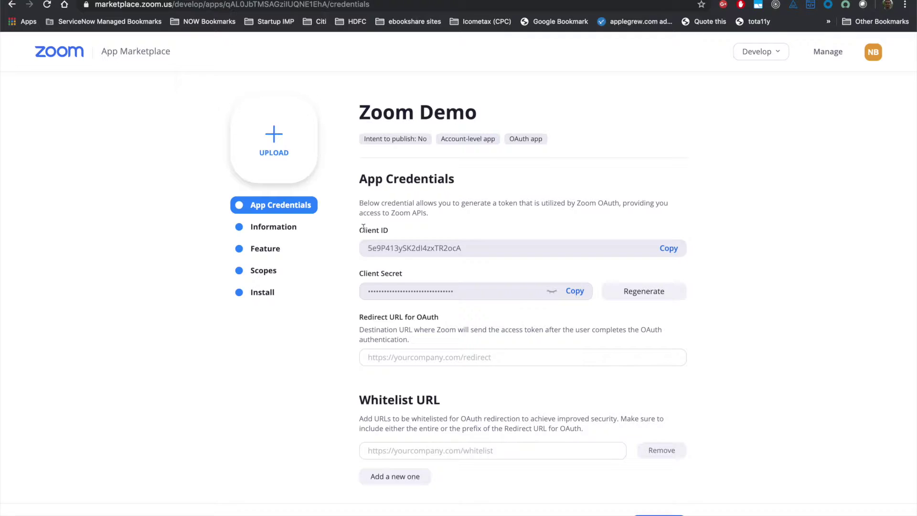
click(278, 273)
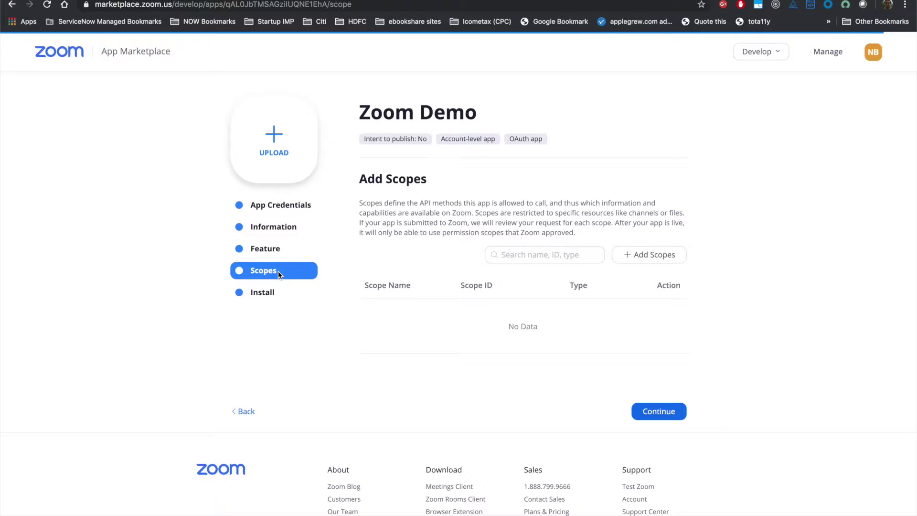
click(658, 257)
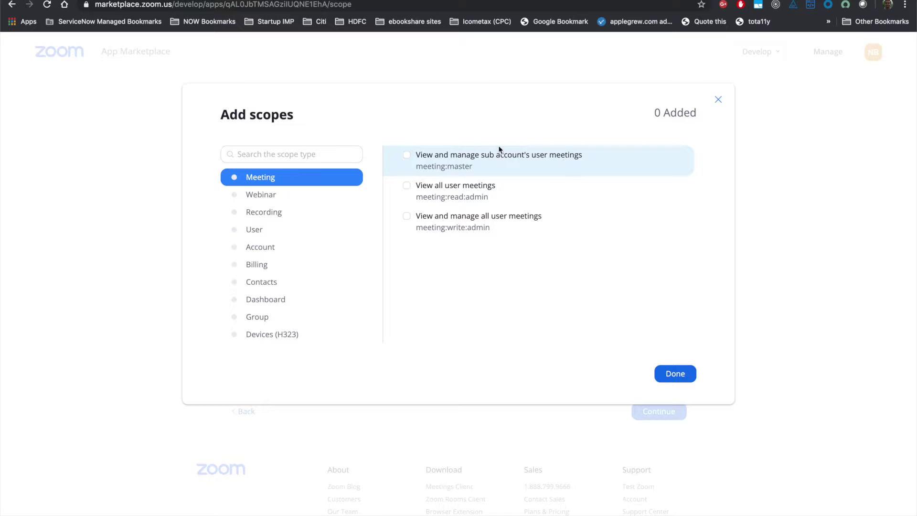
click(406, 187)
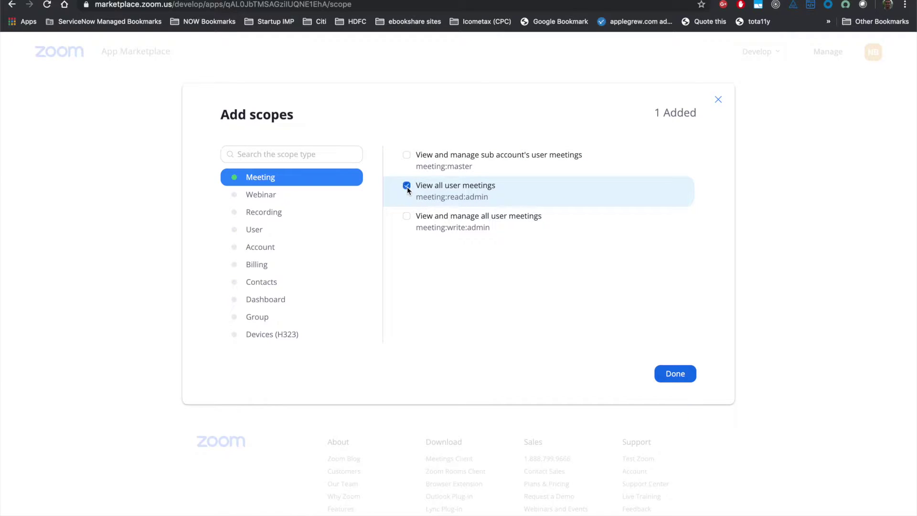
click(406, 220)
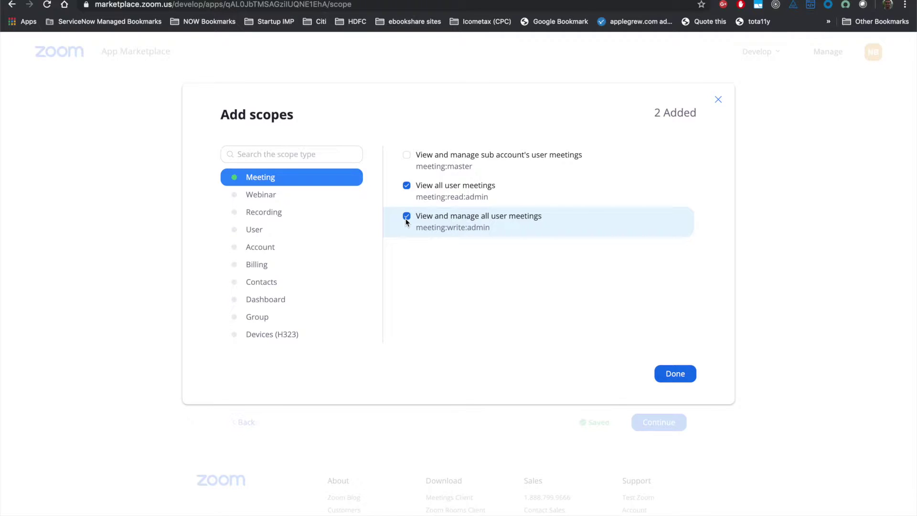
Look over the Webinar scopes, then add the recording:read:admin and user:read:admin scopes to the app
click(267, 194)
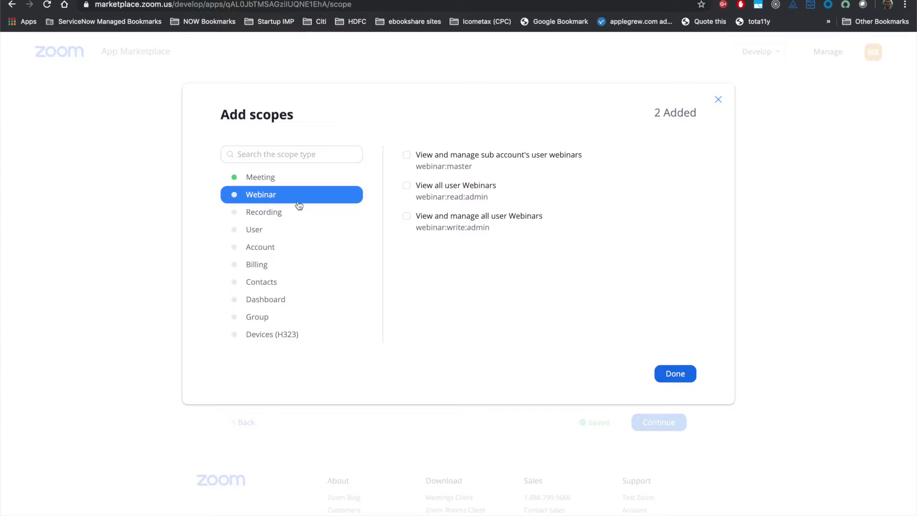
click(288, 212)
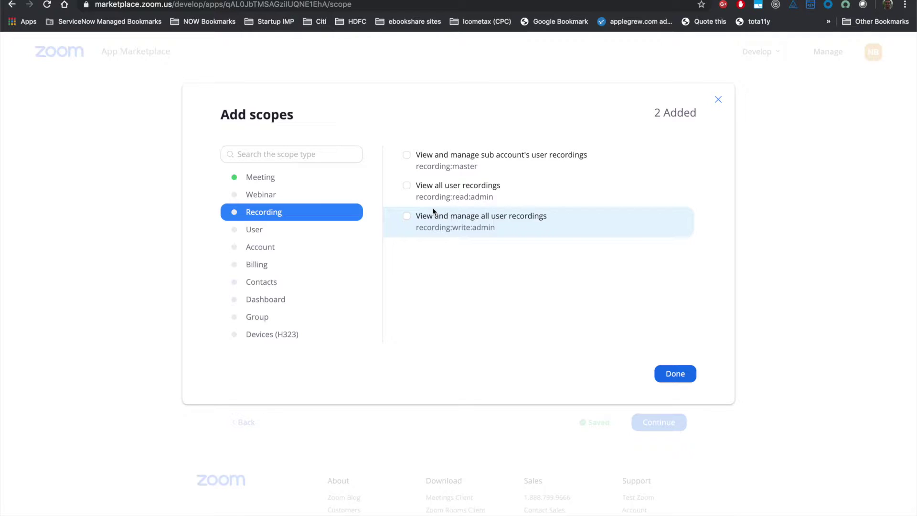
click(407, 186)
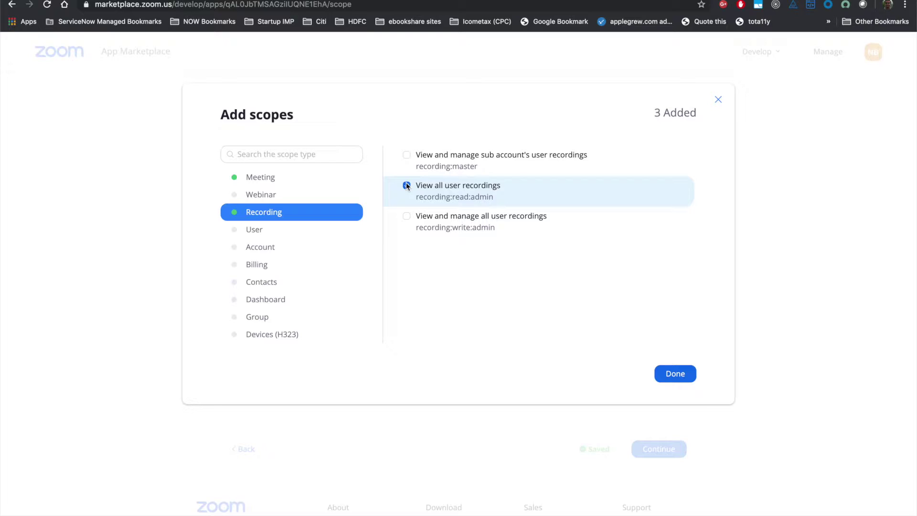
click(255, 233)
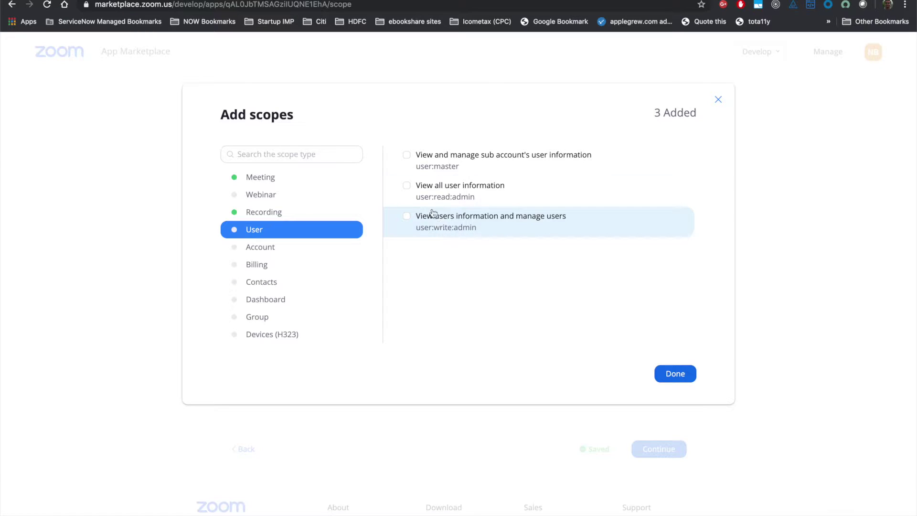
click(407, 186)
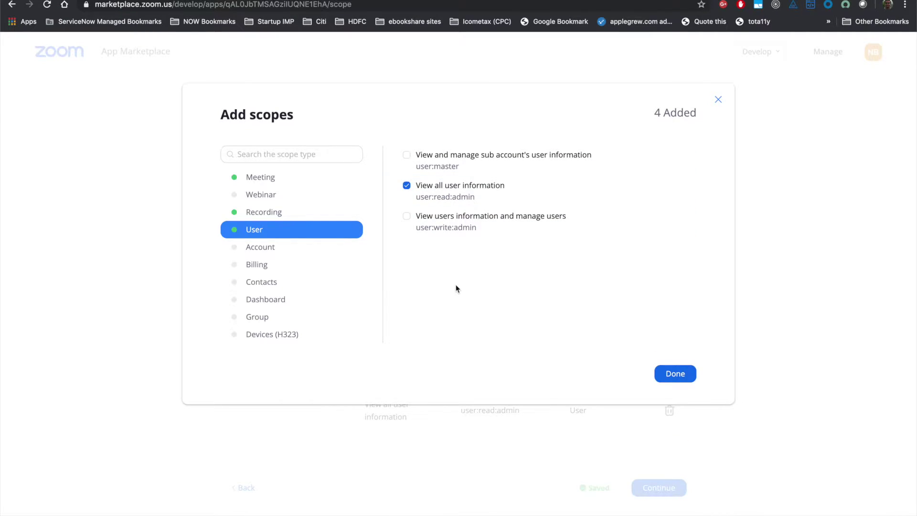
Look through the Account, Billing, Contacts, Dashboard, Group and Devices (H323) scopes, and recheck the selected Meeting scopes
click(274, 250)
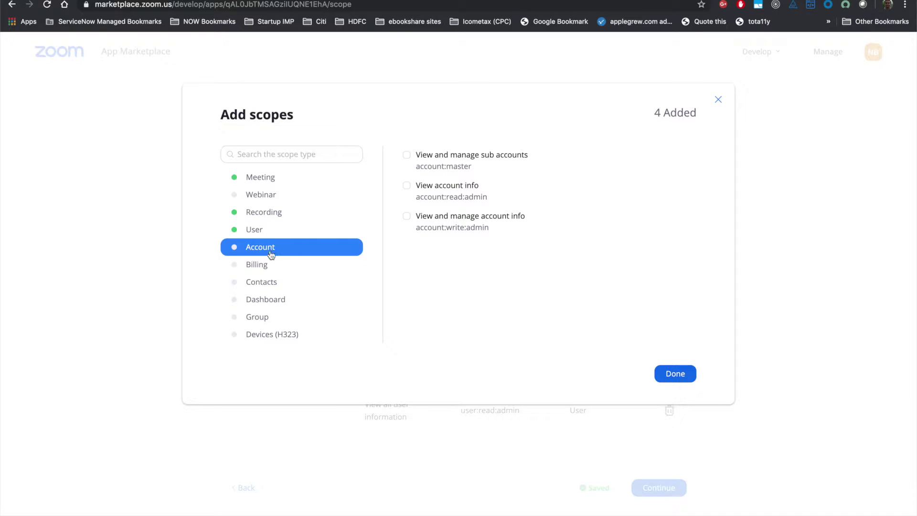
click(265, 269)
click(265, 283)
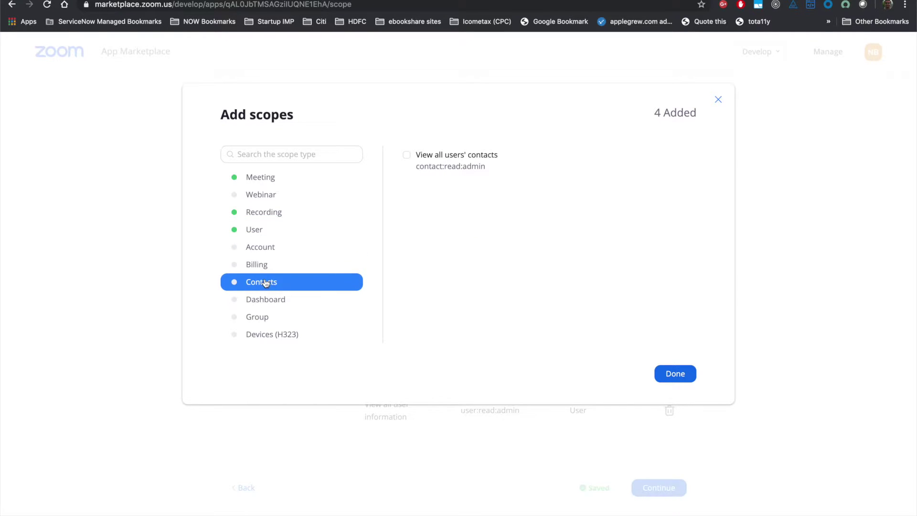
click(267, 302)
click(265, 318)
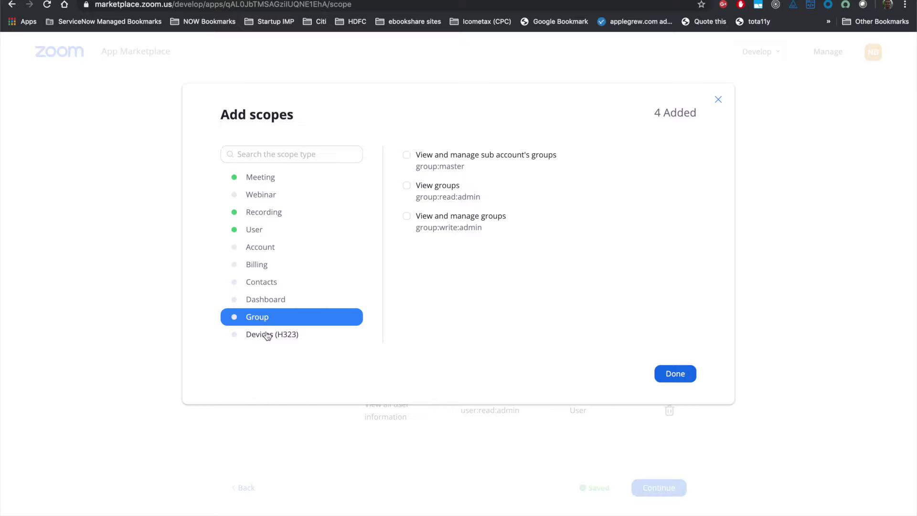
click(266, 340)
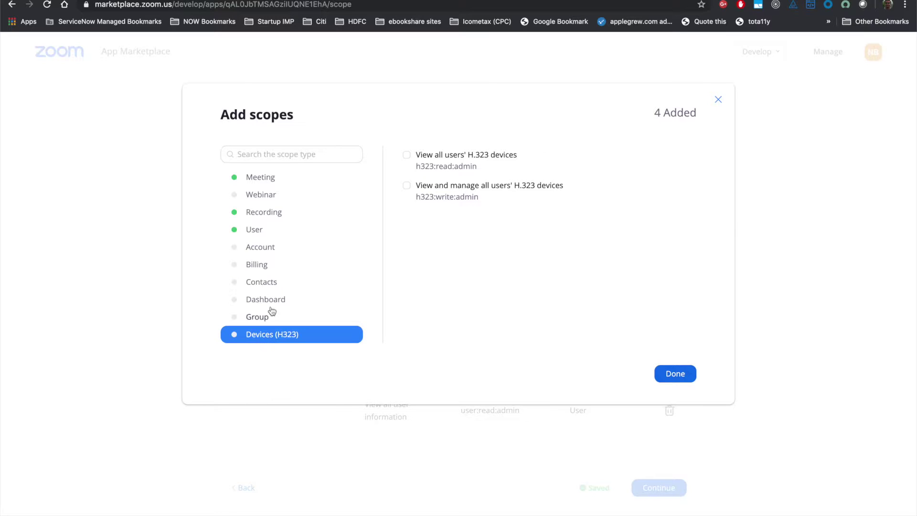
click(279, 177)
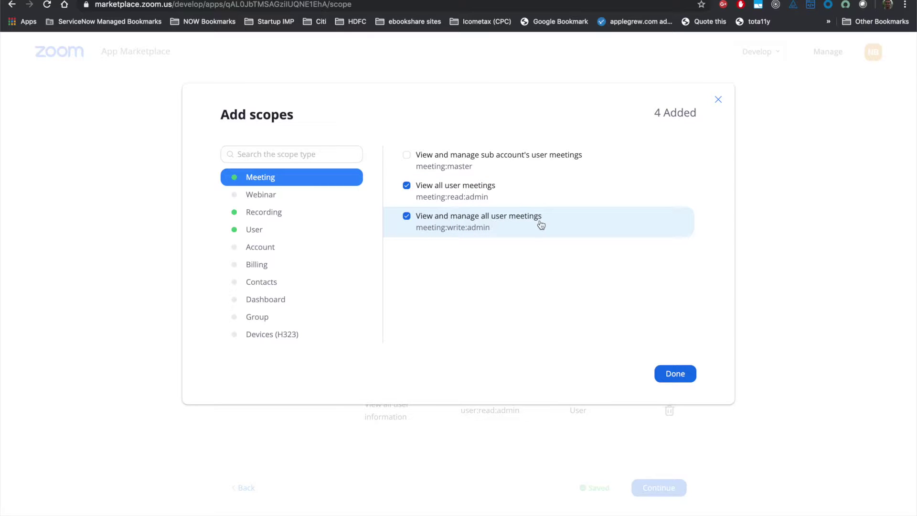
Remove the recording:read:admin scope from the app, review the User scopes, and finish the scope selection
click(284, 213)
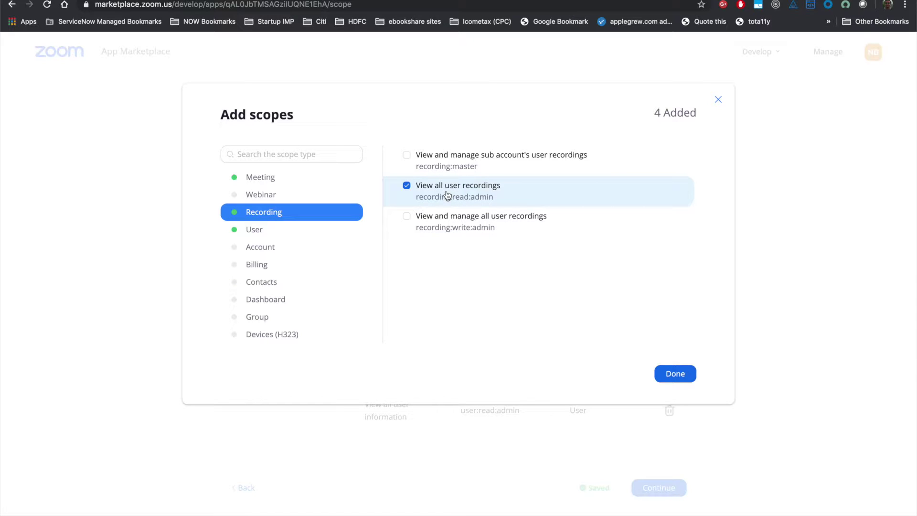
click(407, 186)
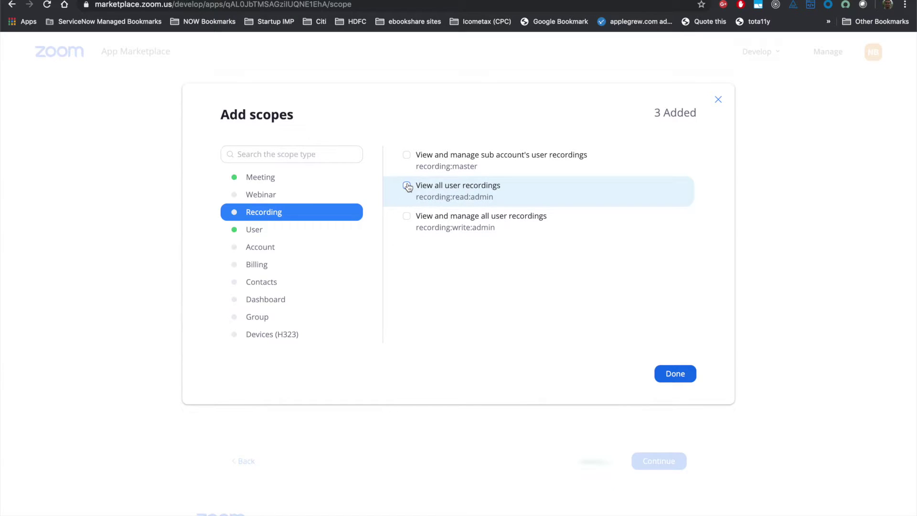
click(256, 230)
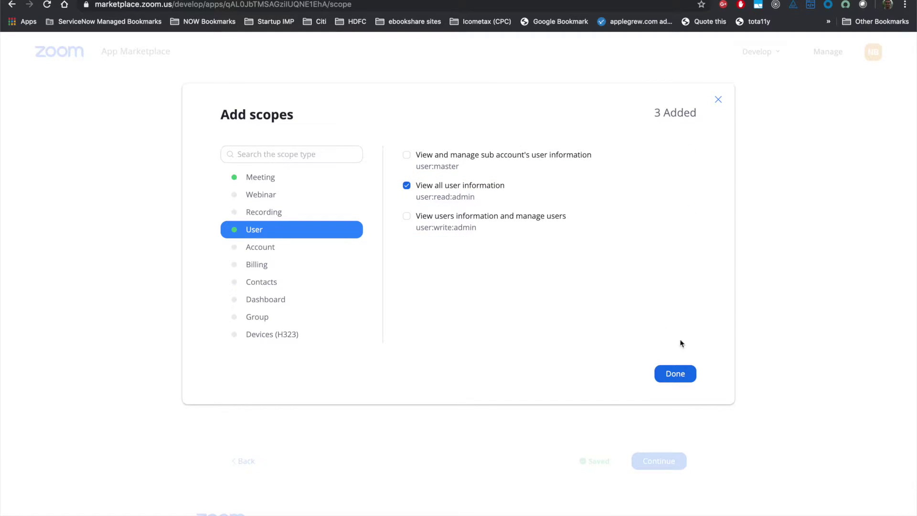
click(675, 376)
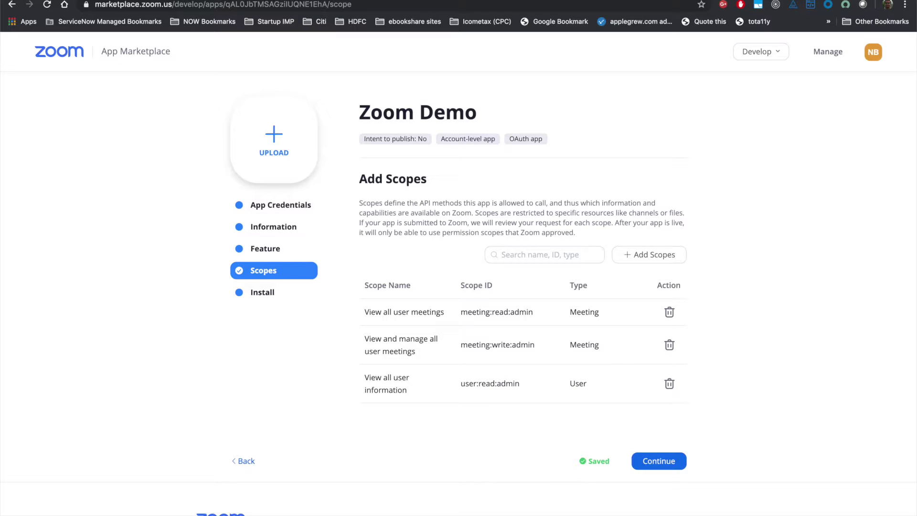
Switch to ServiceNow, filter the navigator by connection, and open the Zoom Credentials record from the Credentials list
key(ctrl+Tab)
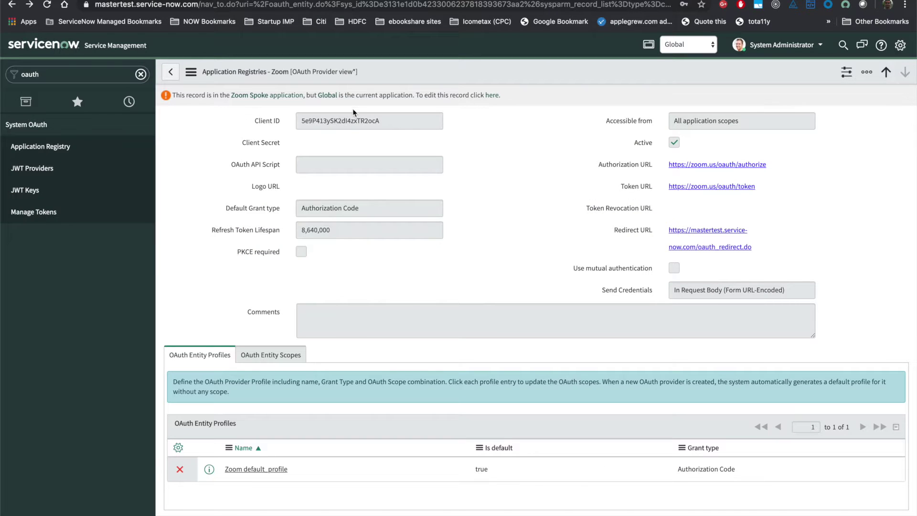
click(79, 79)
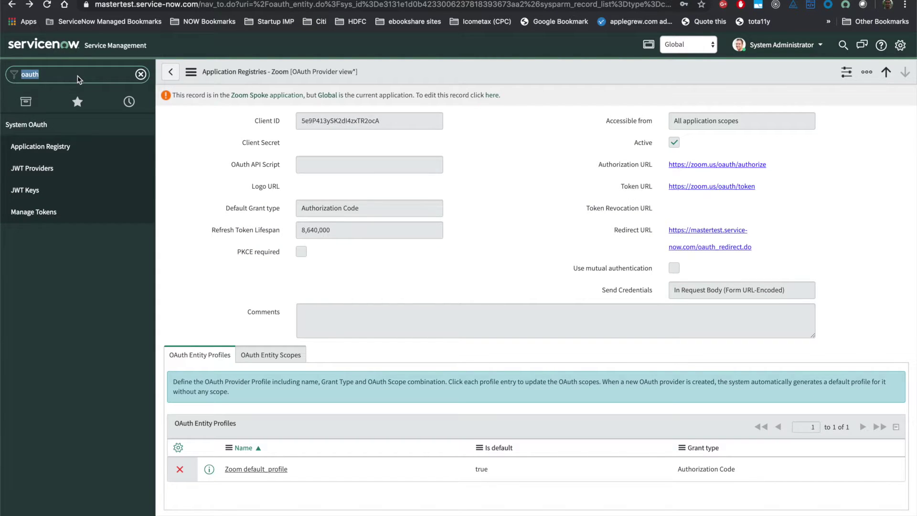
text(connect)
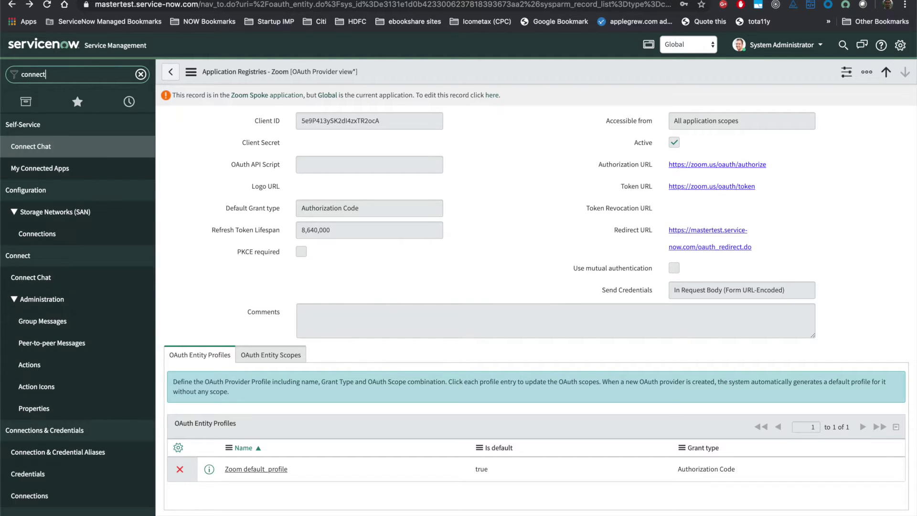
text(ion)
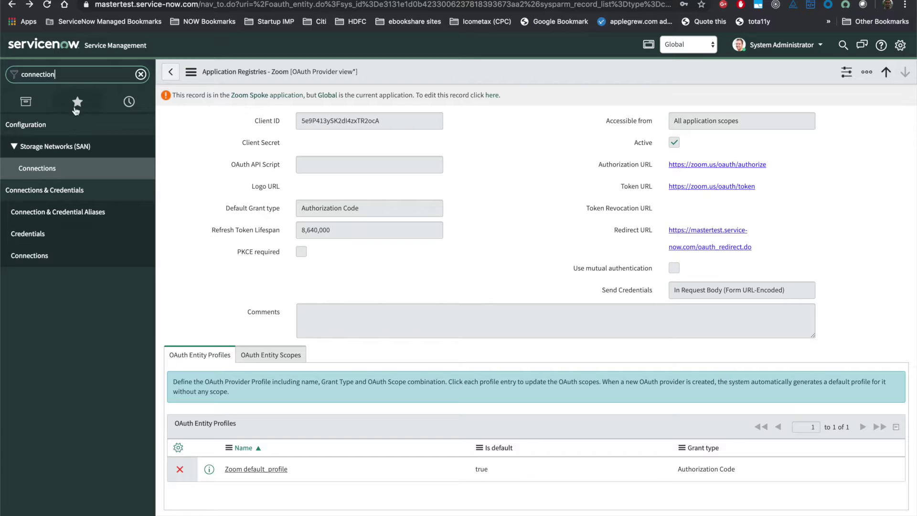
click(33, 235)
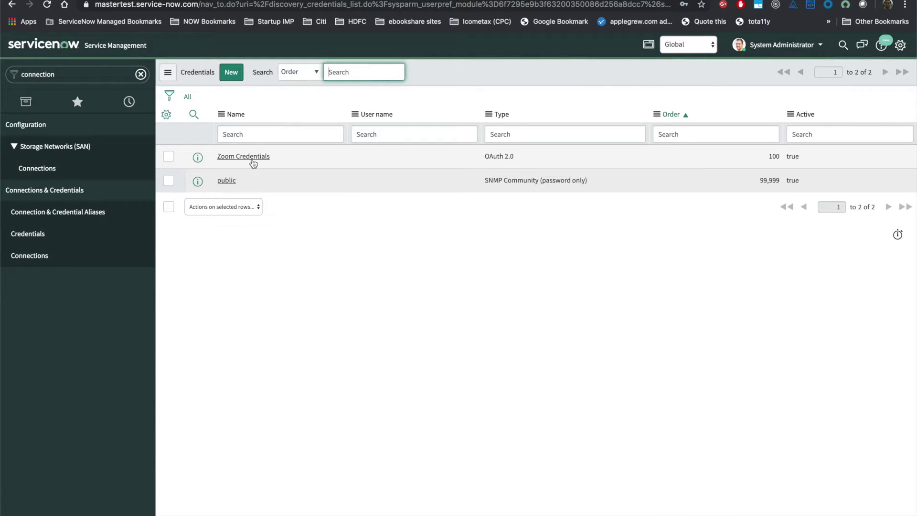
click(256, 157)
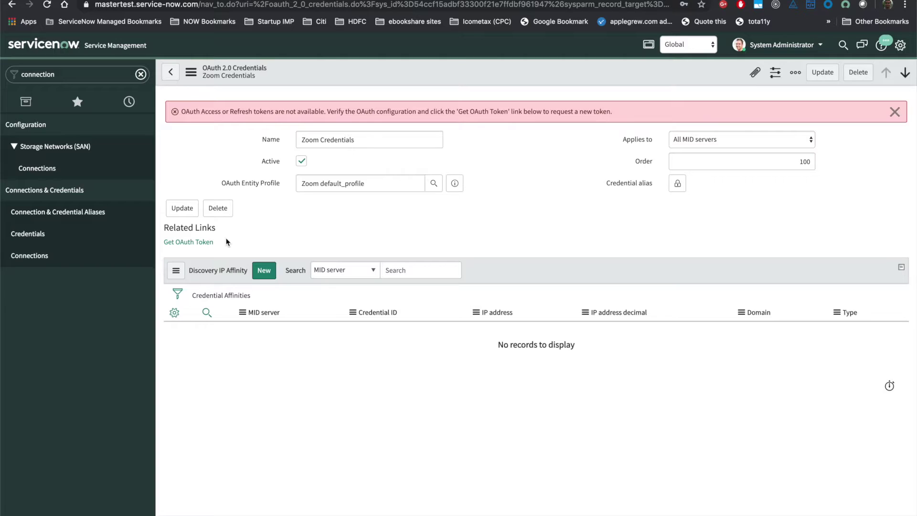
Request an OAuth token for Zoom Credentials and authorize Zoom Demo's access to the Zoom account
click(191, 242)
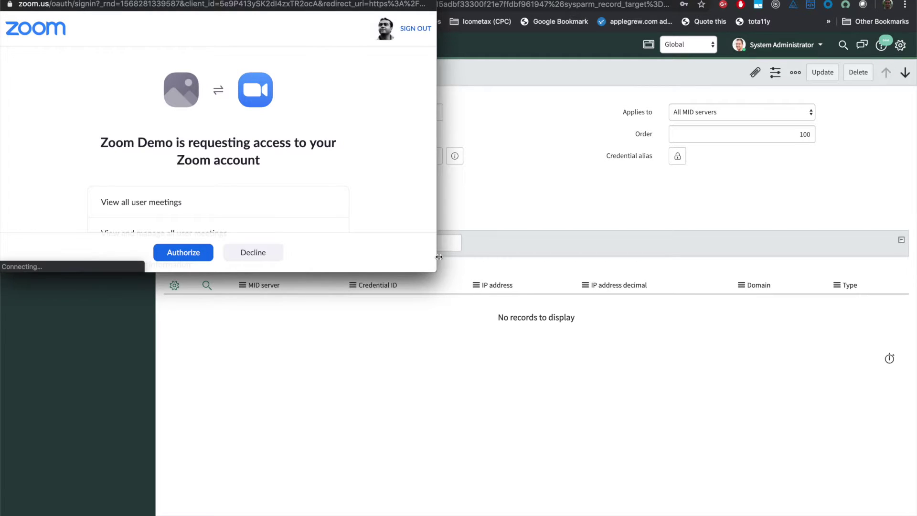
drag(436, 271, 613, 453)
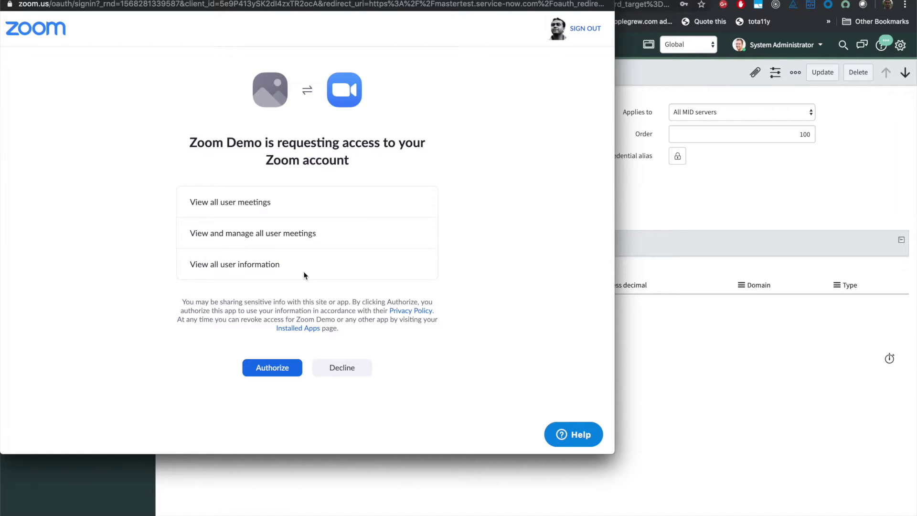
click(280, 368)
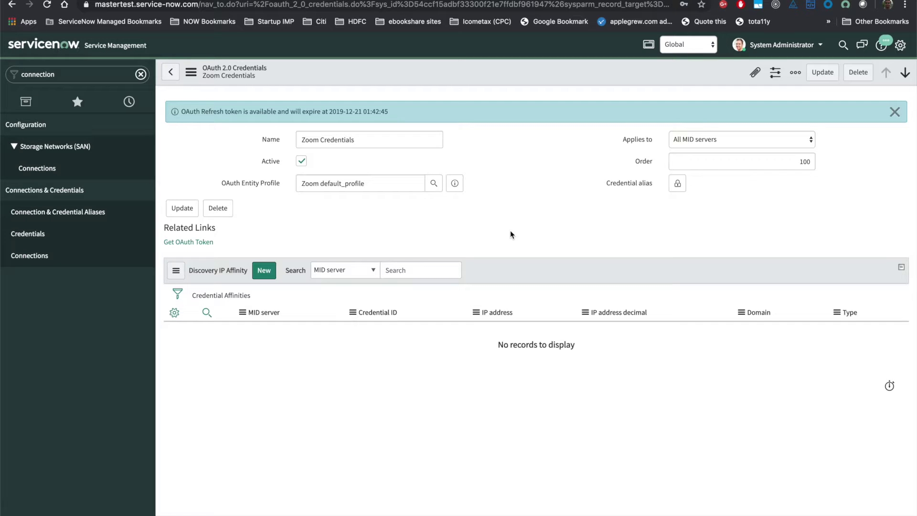
Switch to the Zoom Demo app in Zoom App Marketplace, enable Event Subscription, and enter /api/sn_notify_zoom/notify_zoom/ZoomEvent as the notification endpoint URL
click(197, 0)
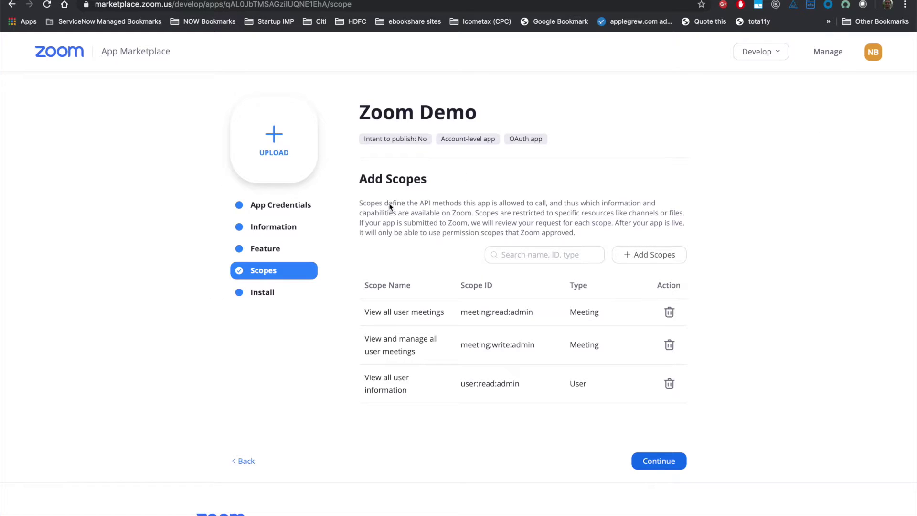
click(275, 253)
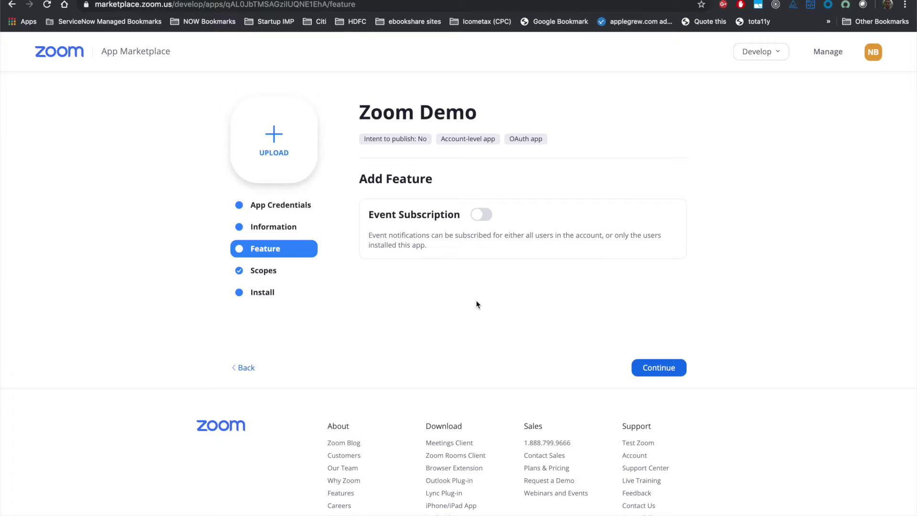
click(486, 215)
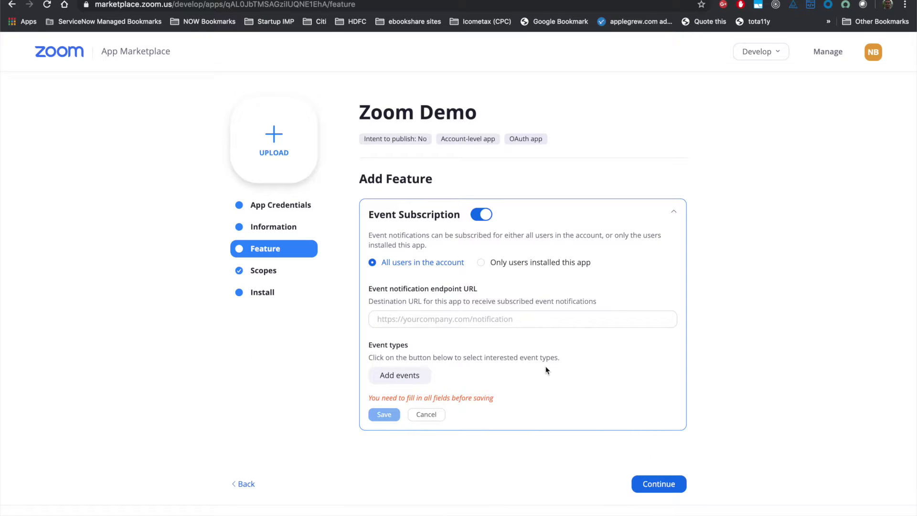
click(520, 318)
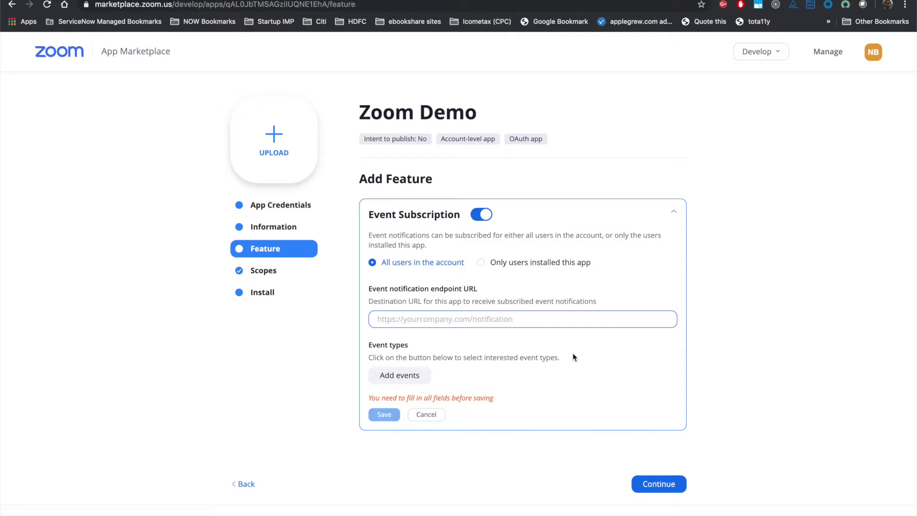
text(/api/sn_notify_zoom/notify_zoom/ZoomEvent)
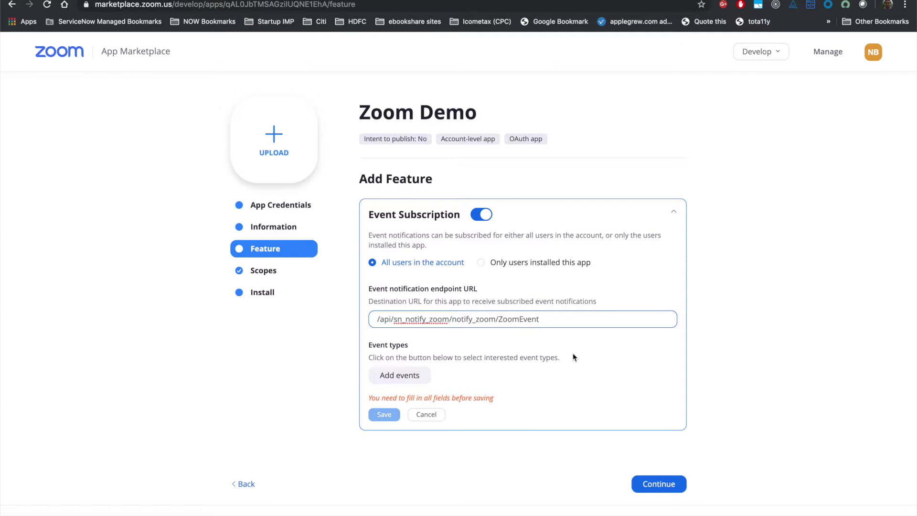
click(443, 300)
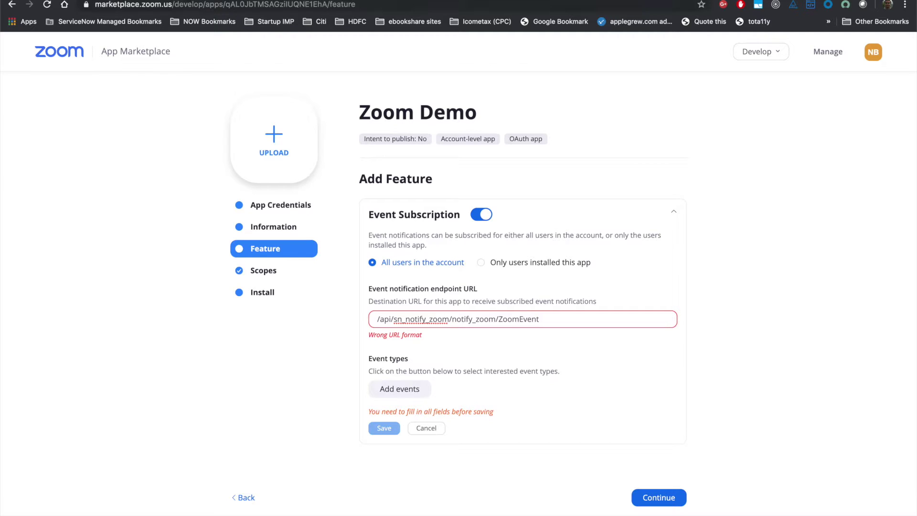
key(ctrl+Tab)
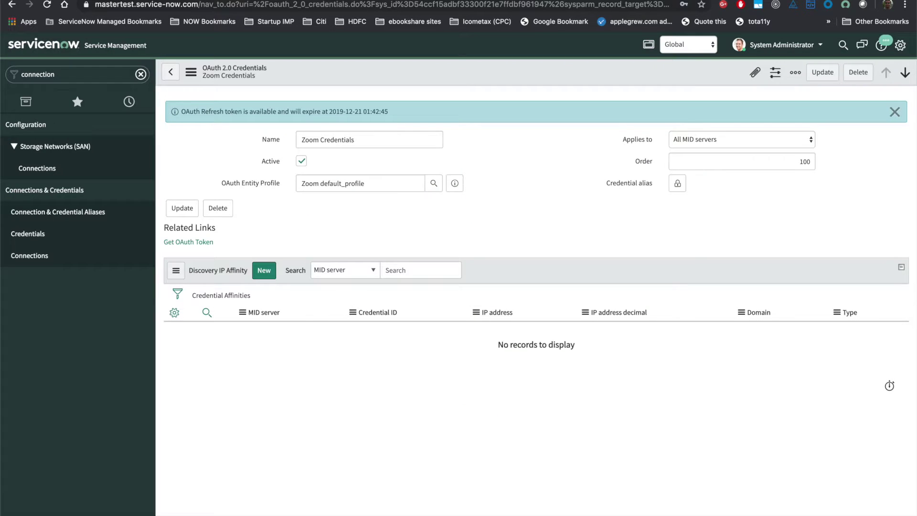
click(198, 5)
key(Escape)
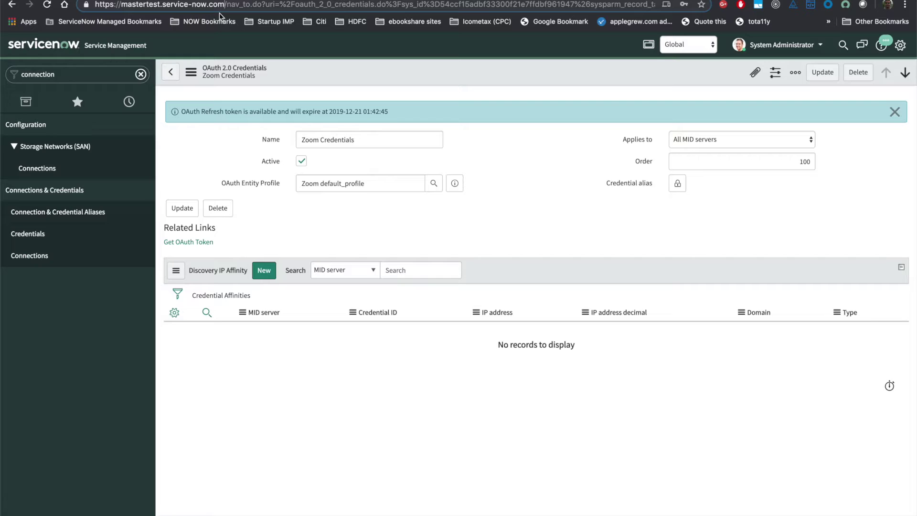
key(shift+Home)
key(super+c)
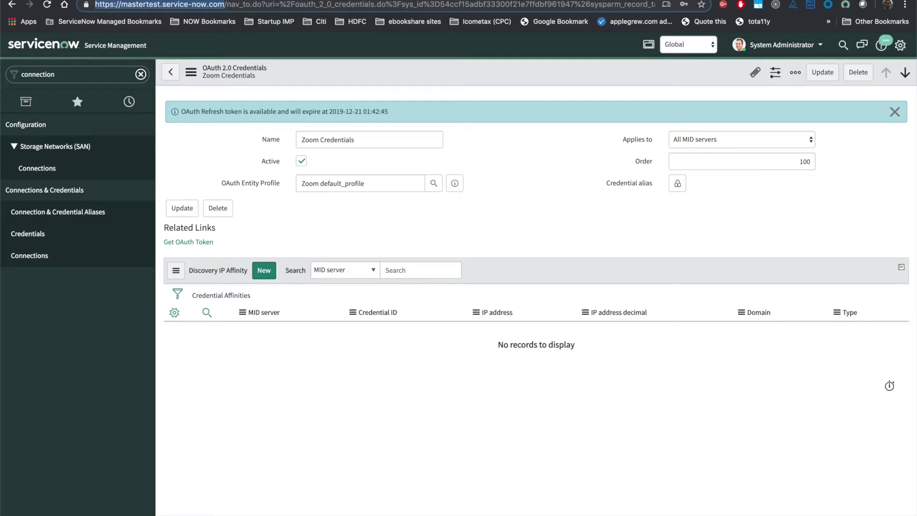
key(ctrl+Tab)
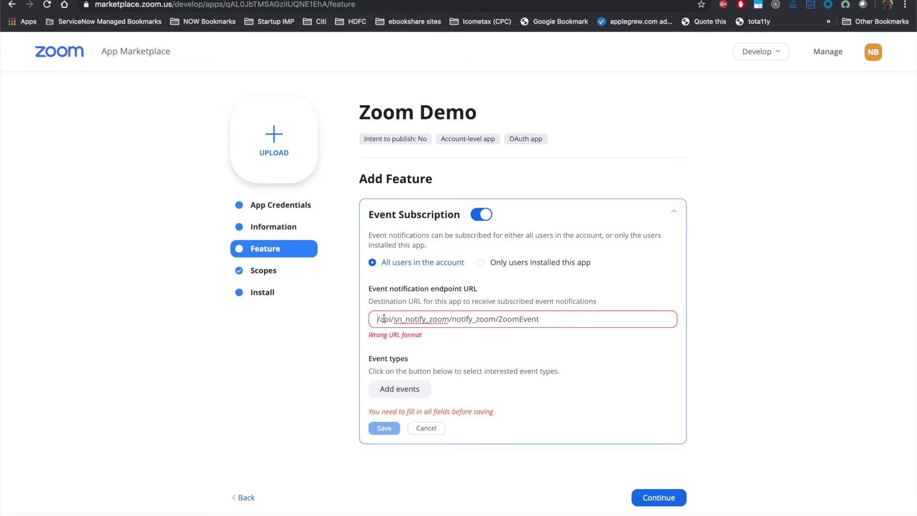
key(super+v)
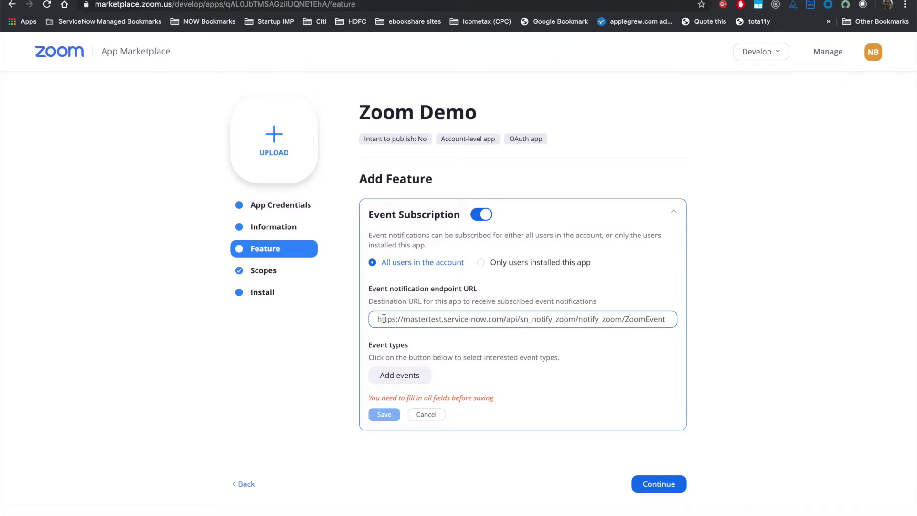
key(super+Right)
Add the Start Meeting, End Meeting, Participant joined meeting before host, Participant was waiting for host to join, and Participant/Host joined and left meeting events
click(410, 376)
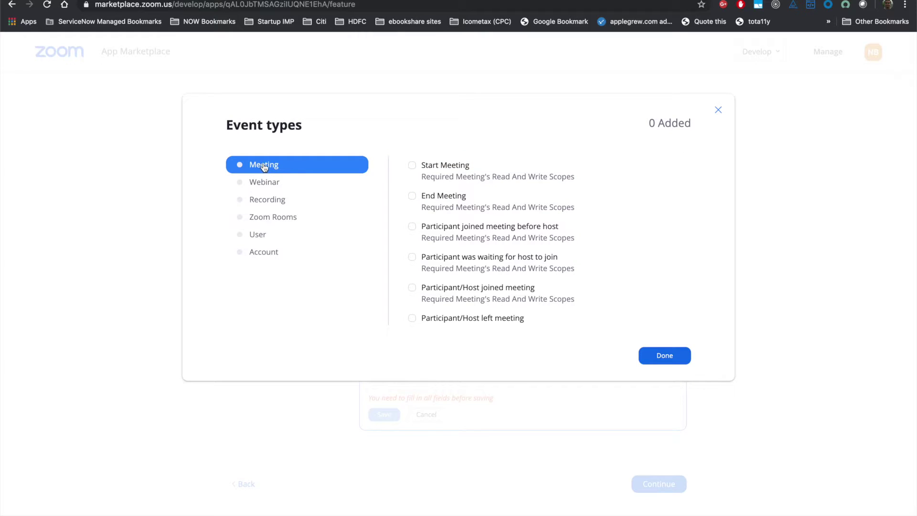
click(412, 165)
click(413, 196)
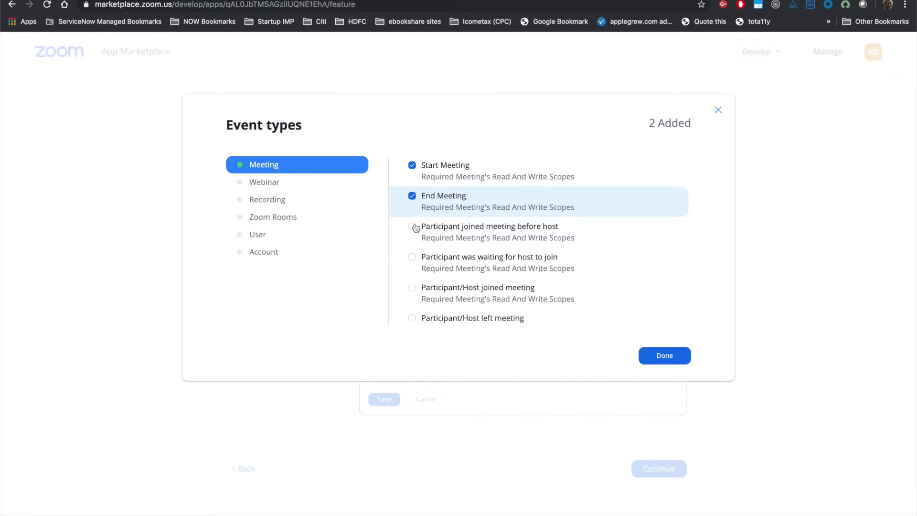
click(412, 228)
click(411, 257)
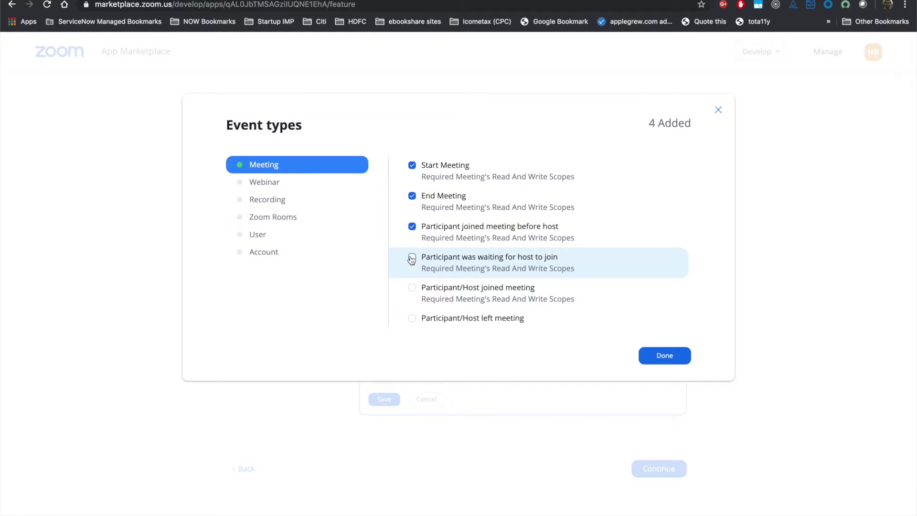
scroll(458, 260, down, 1)
click(411, 250)
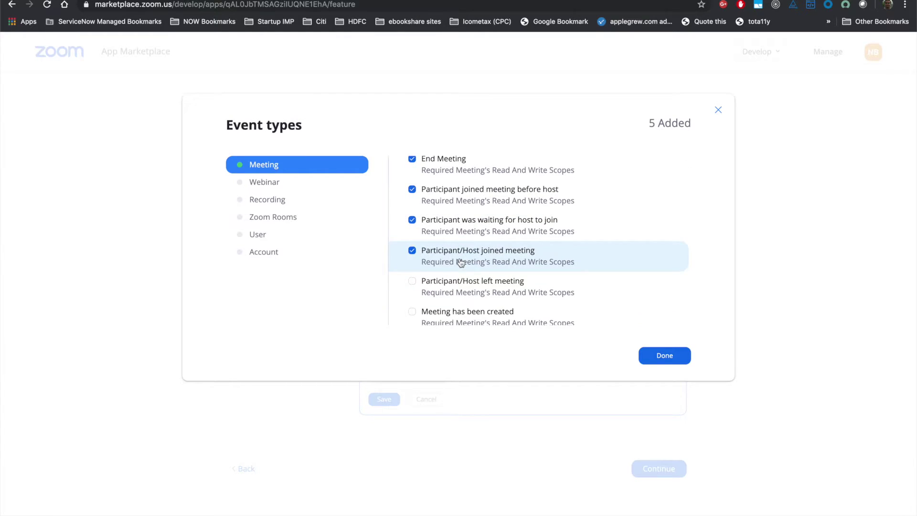
scroll(460, 262, down, 1)
click(412, 248)
Add the Meeting has been created, Meeting has been updated and Meeting has been deleted event types to the subscription
scroll(461, 254, down, 1)
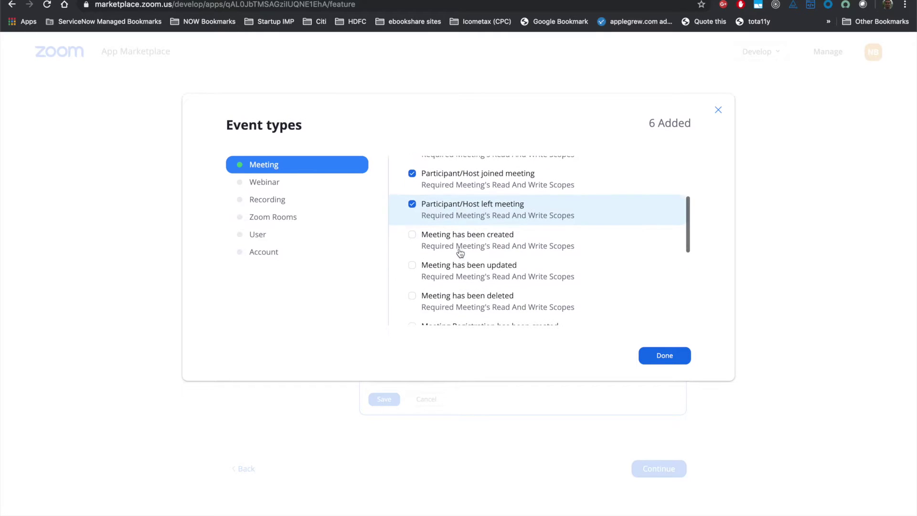
click(412, 235)
scroll(450, 253, down, 1)
click(413, 239)
scroll(452, 260, down, 1)
click(413, 245)
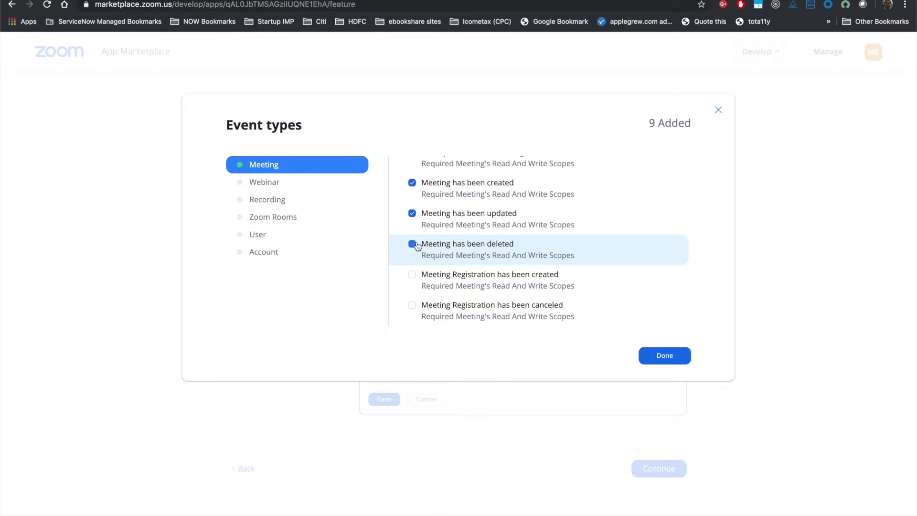
Add the Meeting Registration has been created, canceled, approved and denied event types to the subscription
scroll(452, 256, down, 2)
click(412, 210)
click(436, 248)
click(440, 279)
click(446, 307)
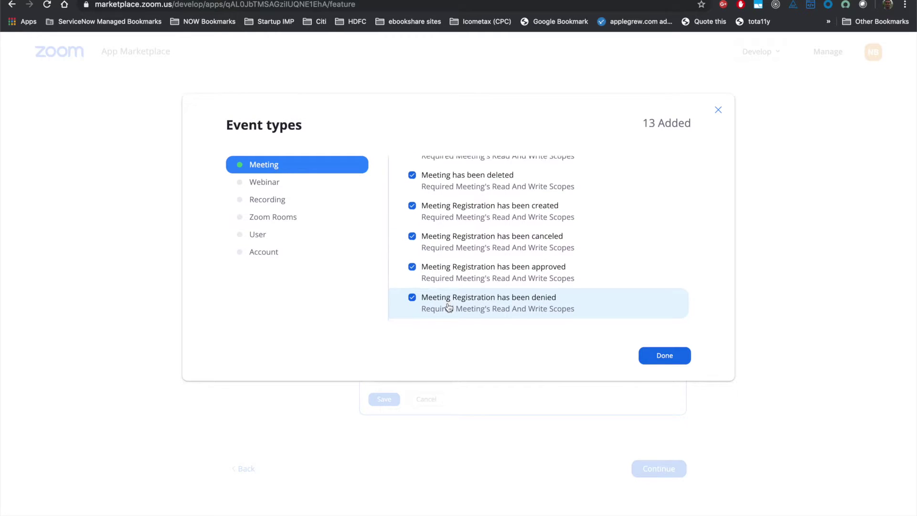
Add the Meeting issues alert, Meeting Sharing Started and Meeting Sharing Ended event types, and save the event subscription
scroll(447, 286, down, 3)
click(454, 239)
click(465, 276)
click(472, 310)
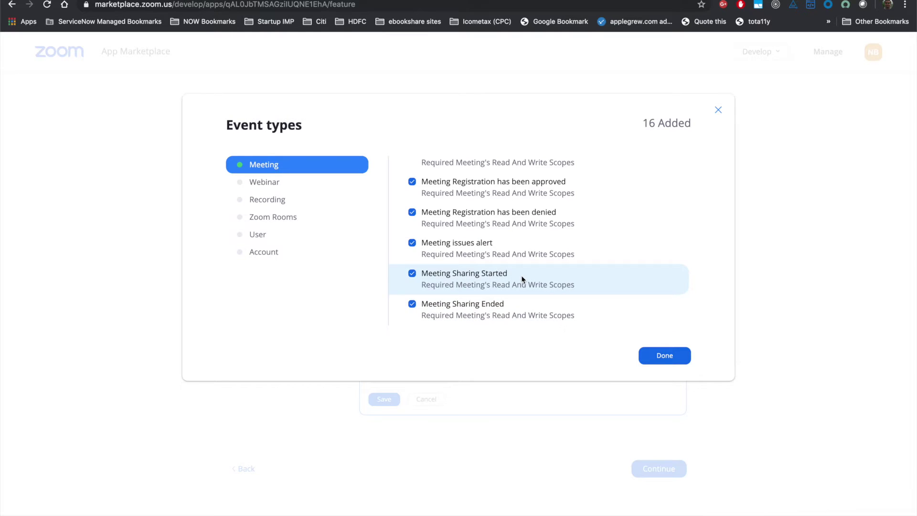
scroll(522, 278, up, 10)
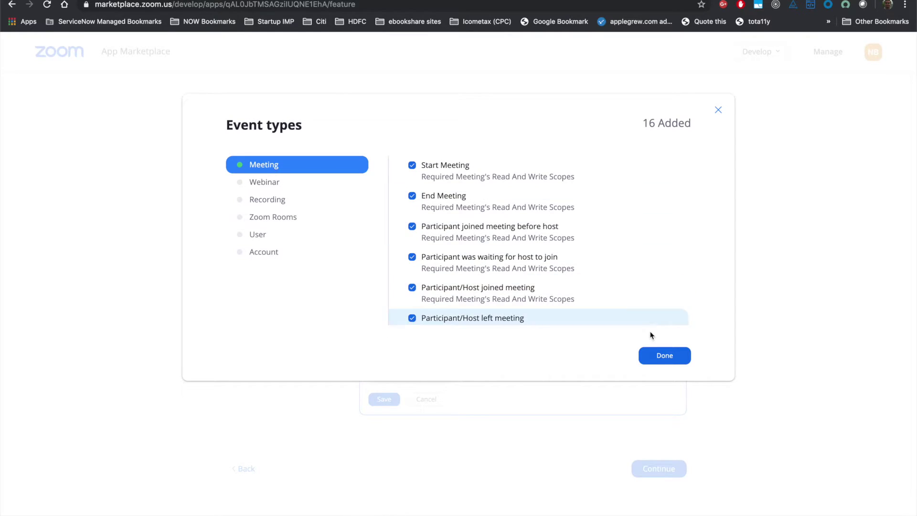
click(661, 356)
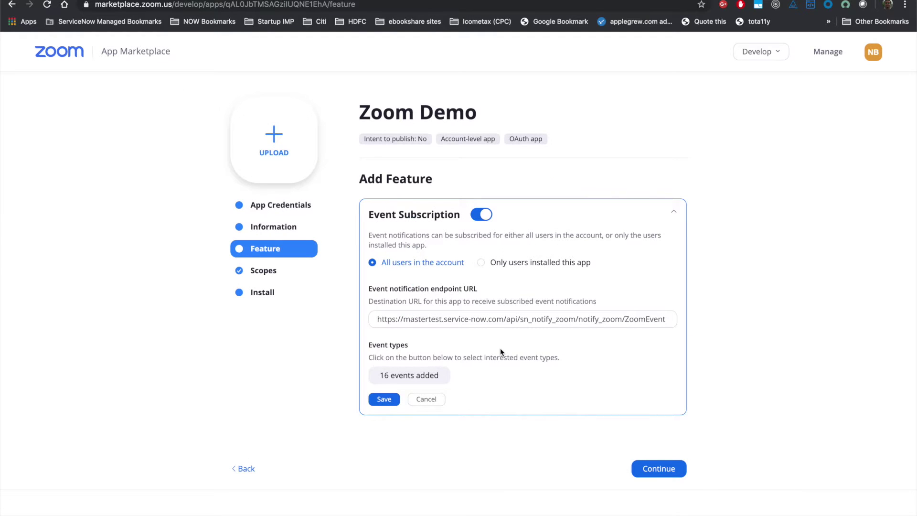
click(384, 403)
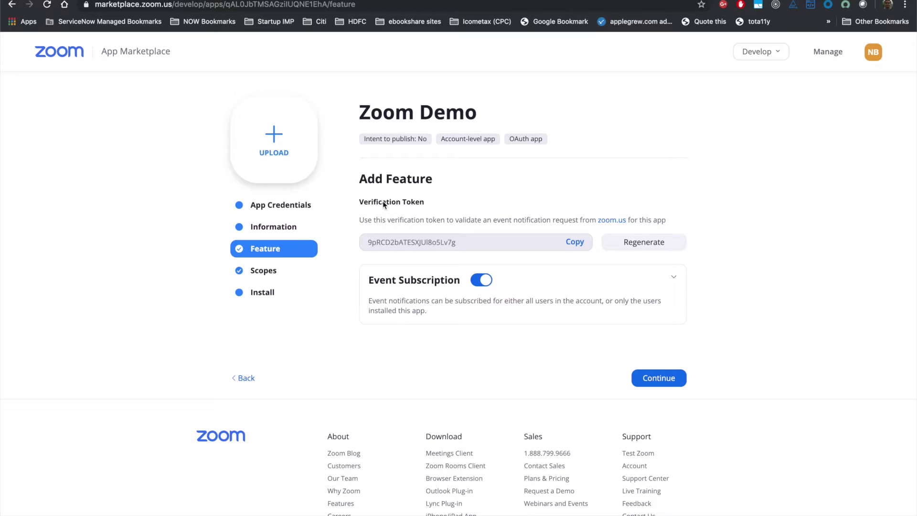
Copy Zoom Demo's verification token, switch to ServiceNow, and open the Zoom configuration of Notify
click(575, 244)
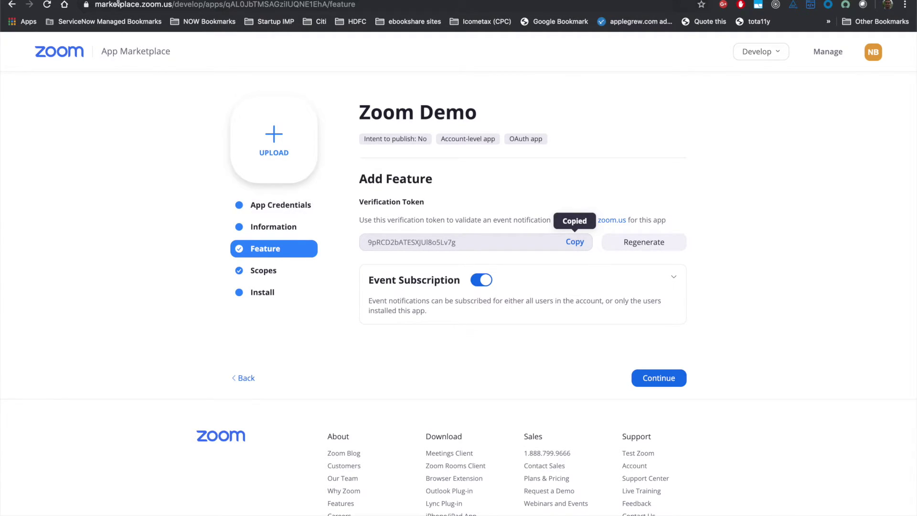
key(ctrl+Tab)
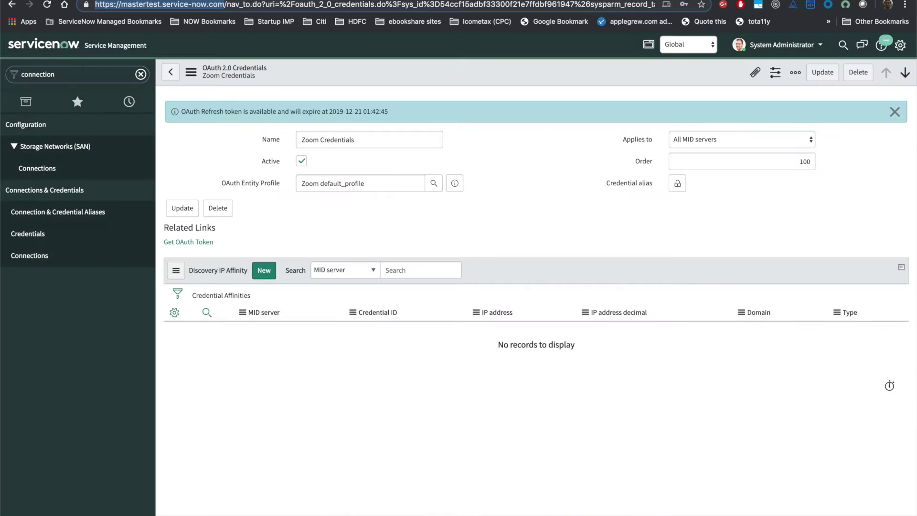
click(82, 80)
text(notify)
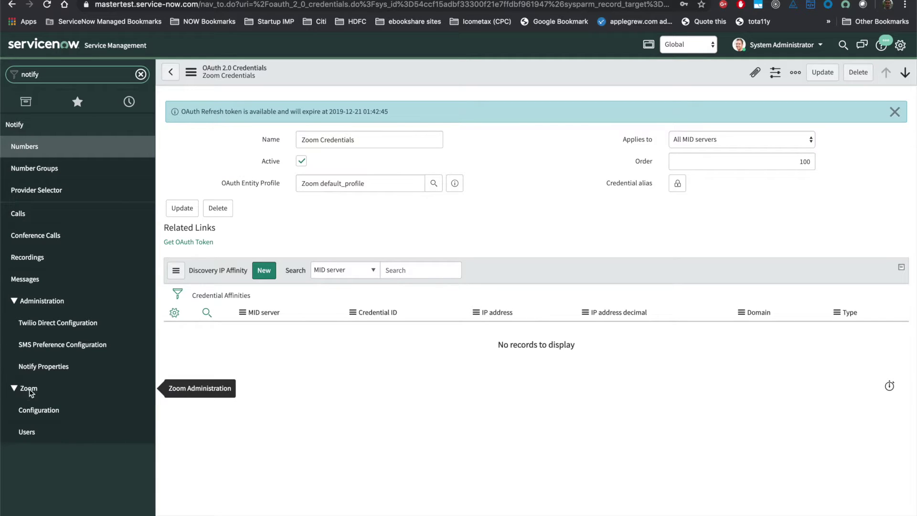
click(48, 413)
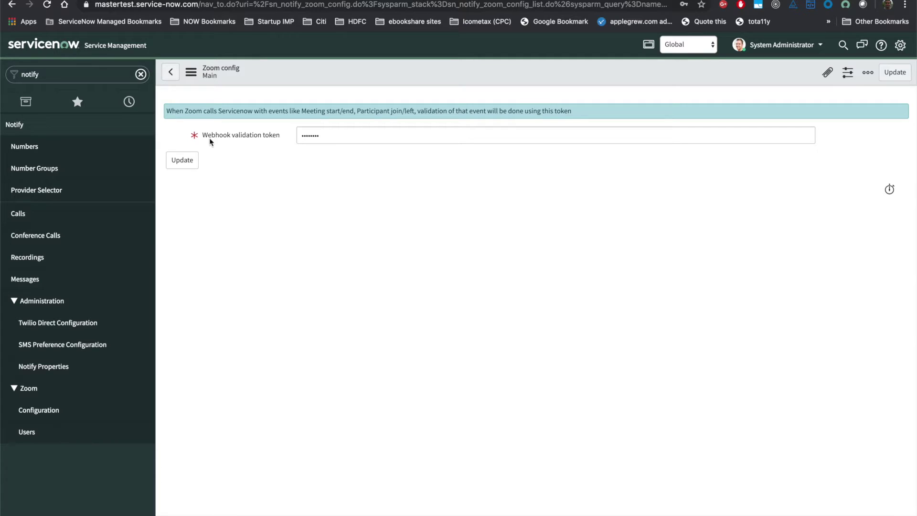
Replace the webhook validation token in the Zoom config record with the copied verification token and save the record
double_click(323, 137)
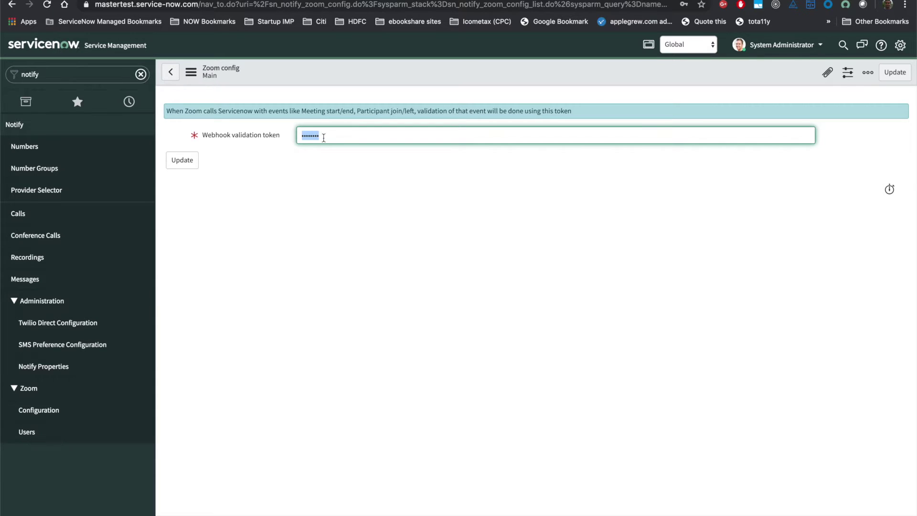
key(super+v)
right_click(749, 69)
click(761, 79)
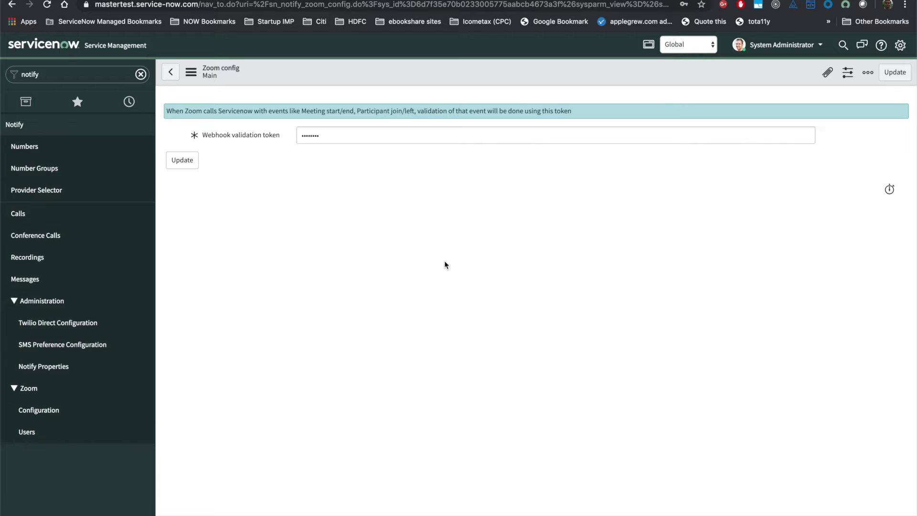
Enable Notify integration for the Task table and its extensions in Notify Properties and save the properties
click(65, 367)
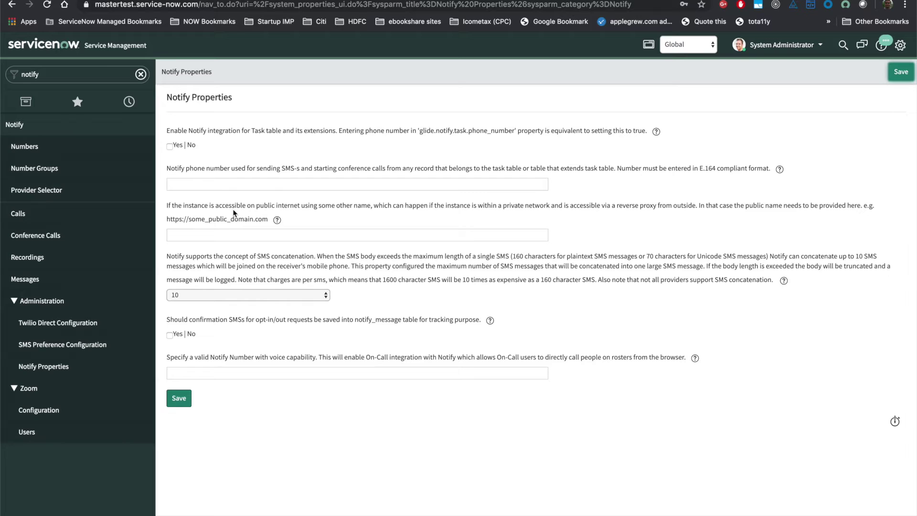
click(170, 146)
click(185, 402)
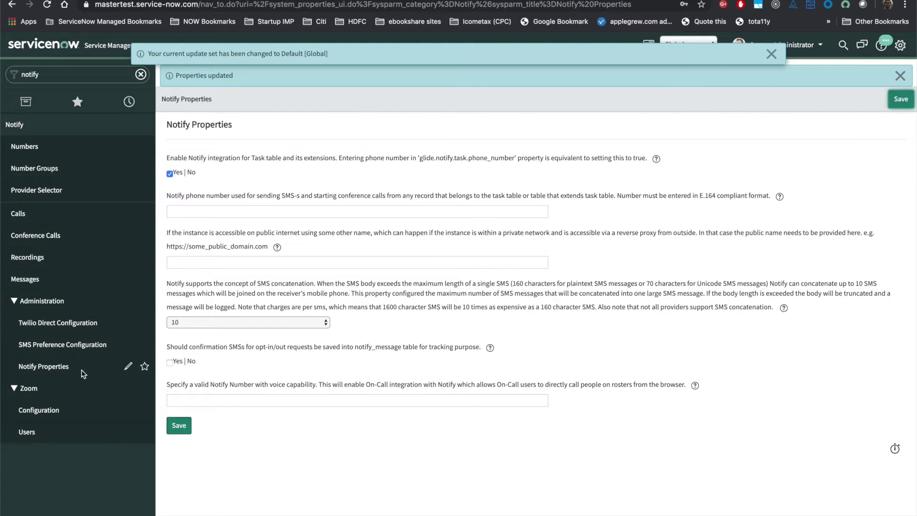
Create an active provider selector named Default, mark it as the default, and save it
click(55, 192)
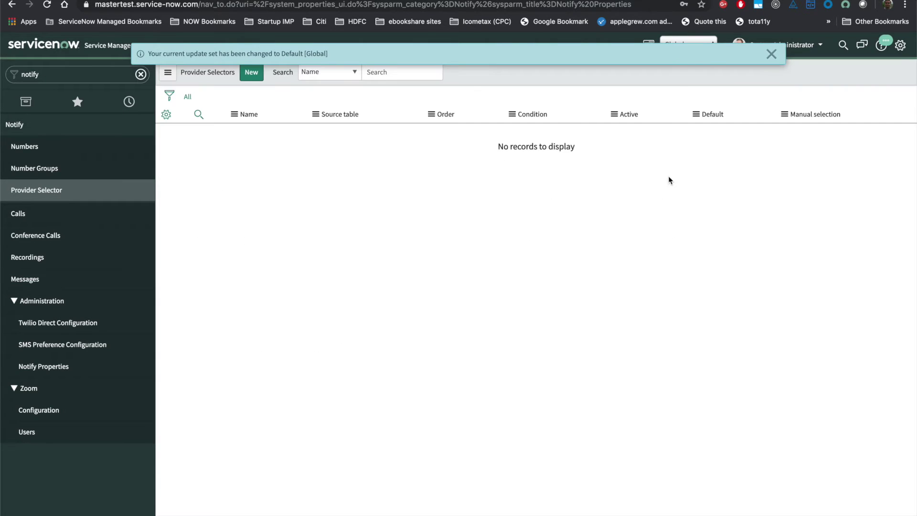
click(772, 54)
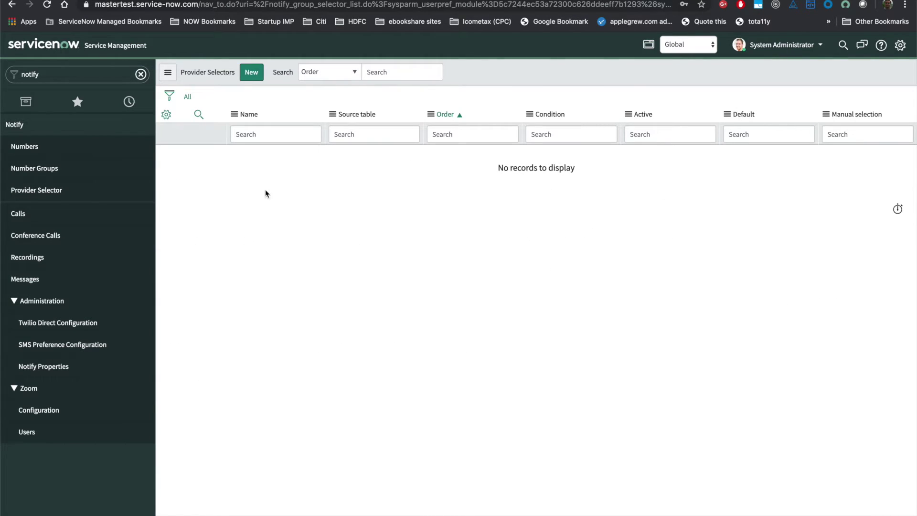
click(247, 75)
click(439, 122)
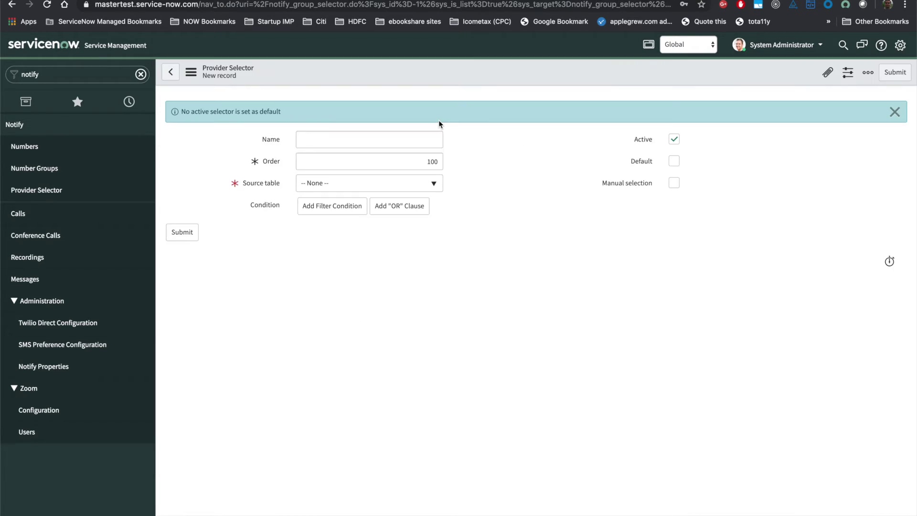
click(372, 137)
text(Default)
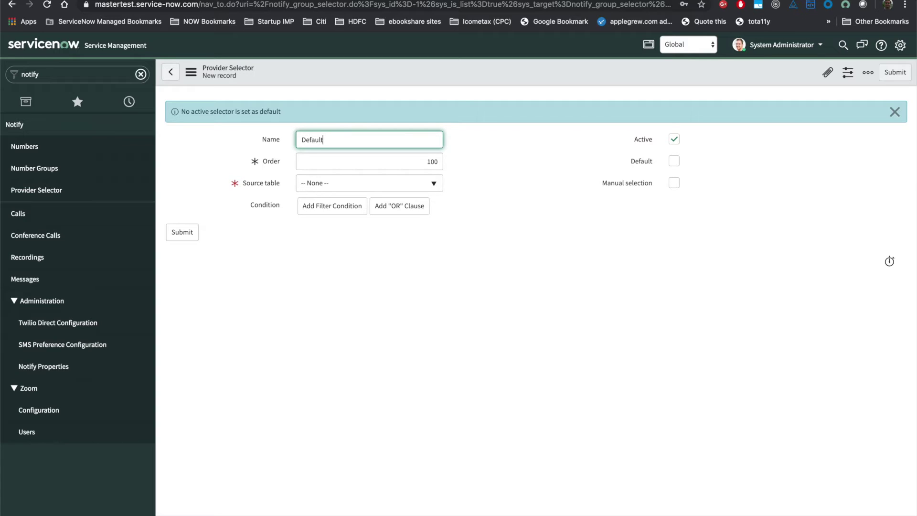
click(674, 161)
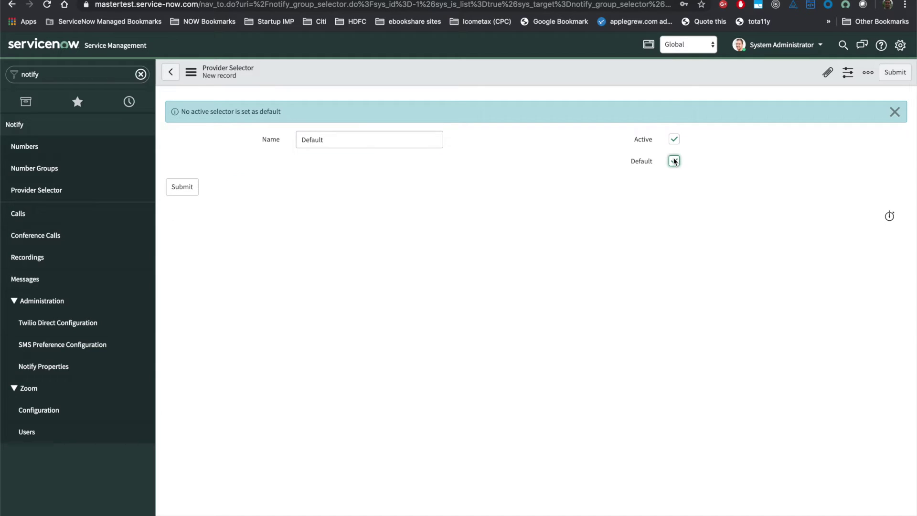
right_click(509, 70)
click(517, 76)
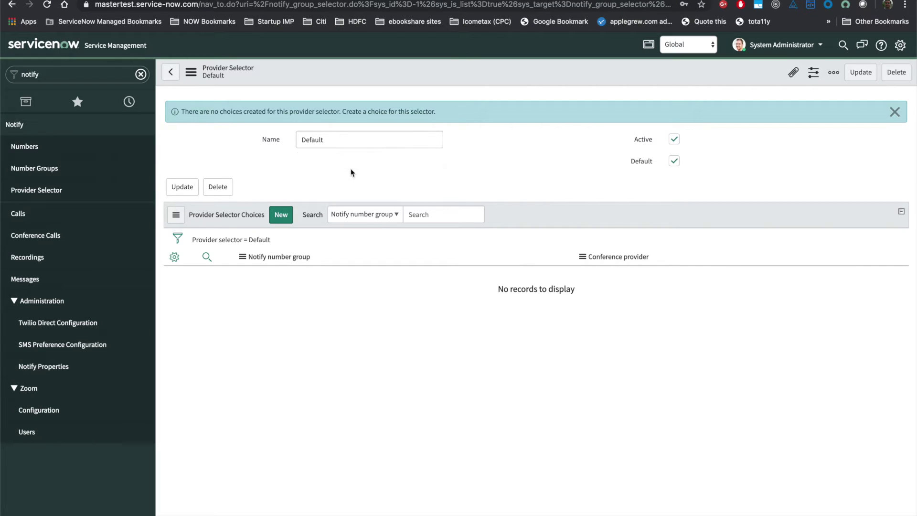
Add a provider selector choice to the Default selector with Zoom as its conference provider
click(281, 216)
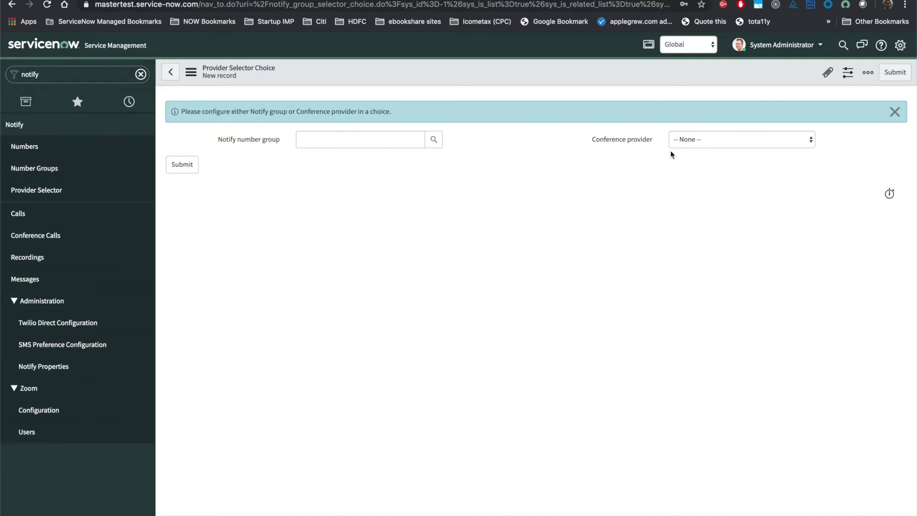
click(697, 139)
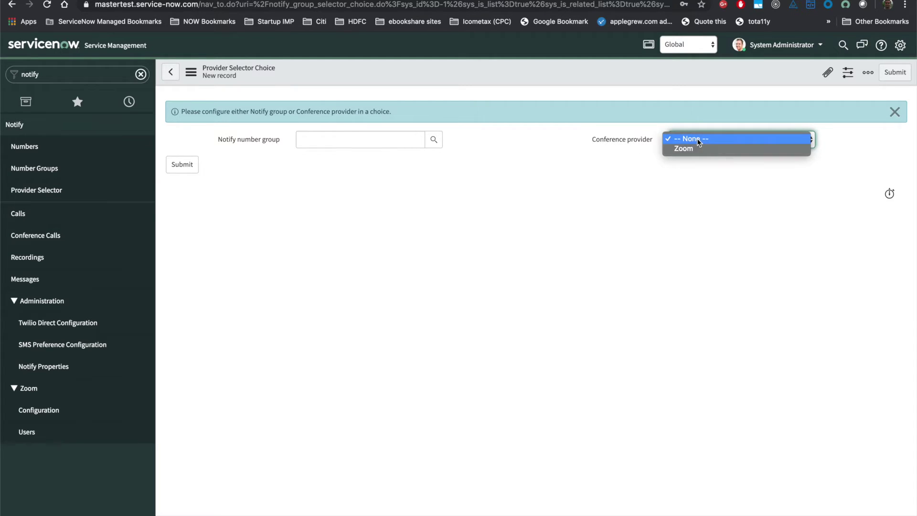
click(727, 148)
click(896, 77)
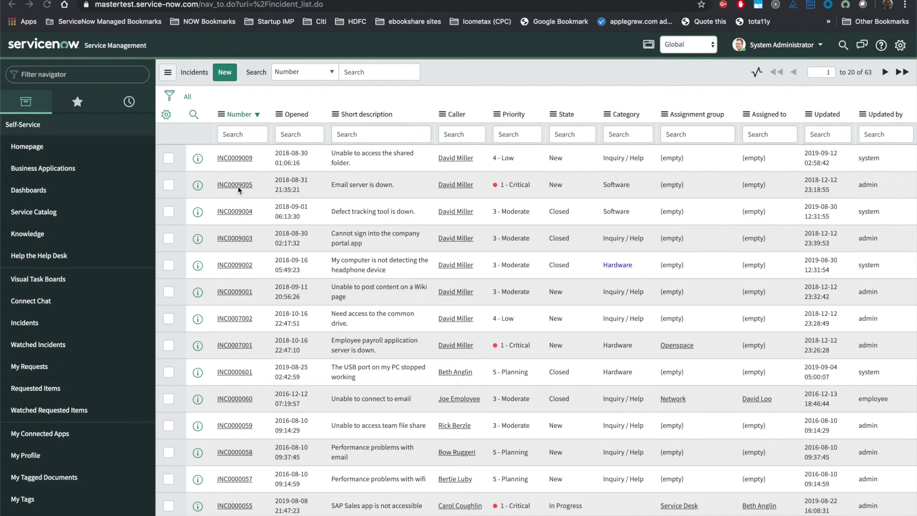
Open the incident INC0009005 "Email server is down." and initiate a conference call from it
click(225, 187)
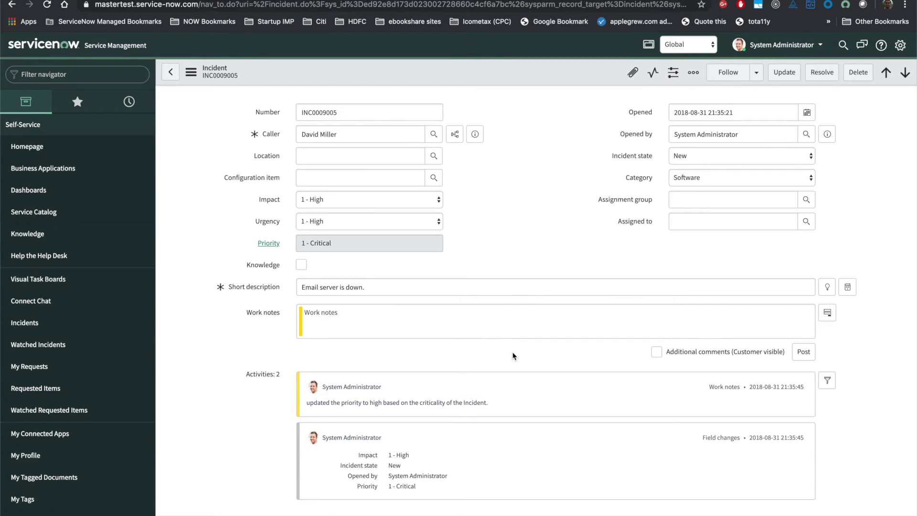
scroll(512, 355, down, 6)
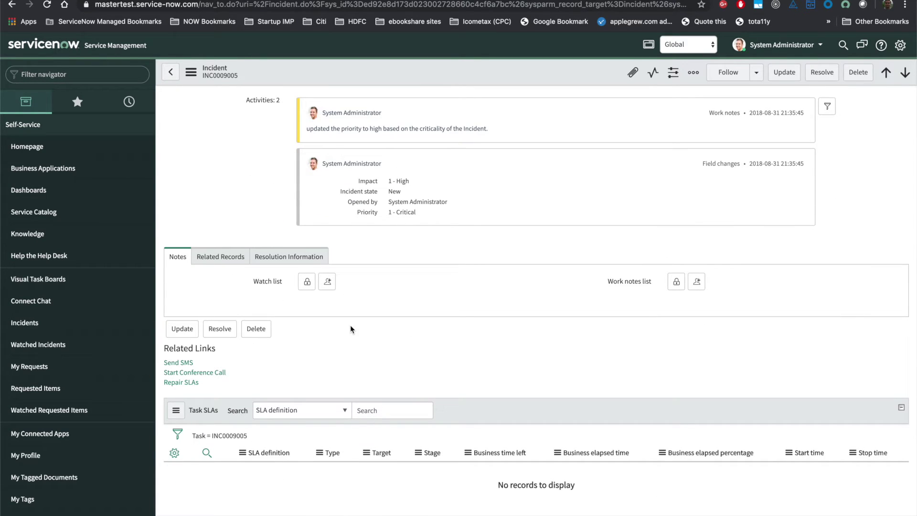
click(205, 372)
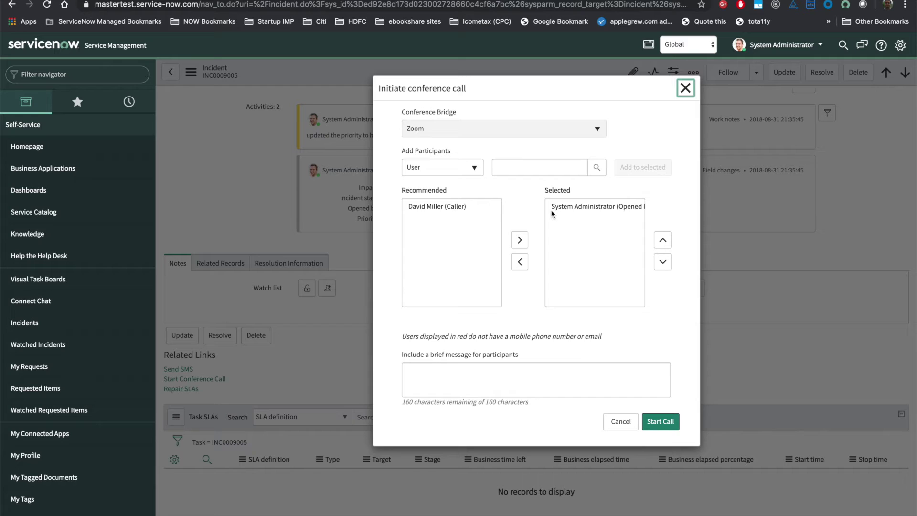
Start the Zoom conference call with System Administrator and the message "Zoom Demo", and join it with computer audio
click(581, 209)
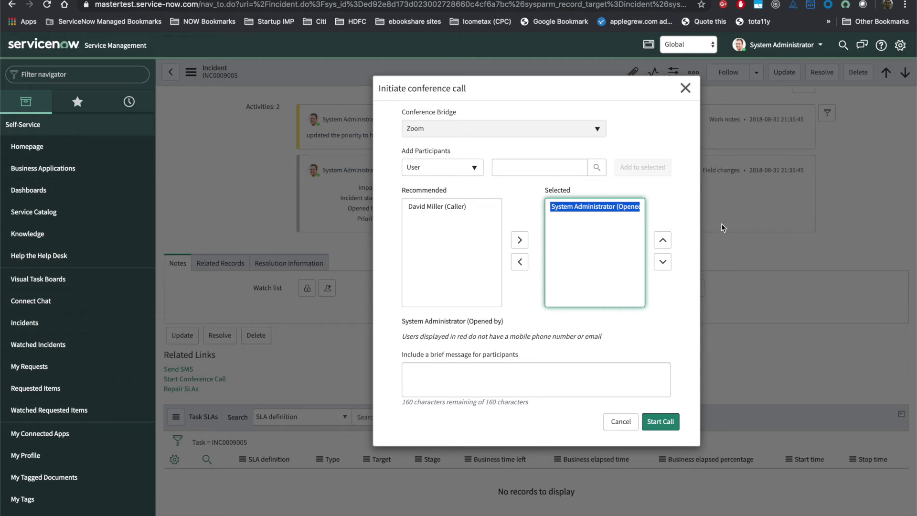
click(549, 380)
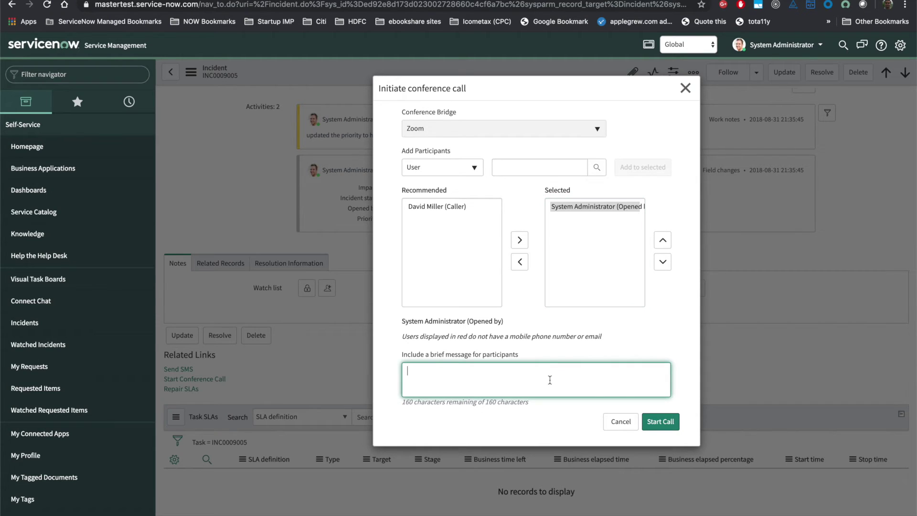
text(Zoom Demo)
click(668, 422)
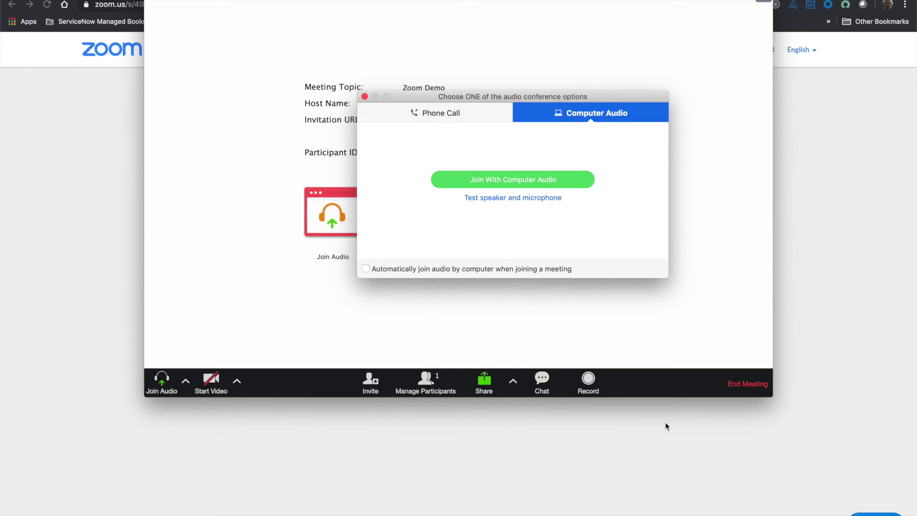
click(463, 185)
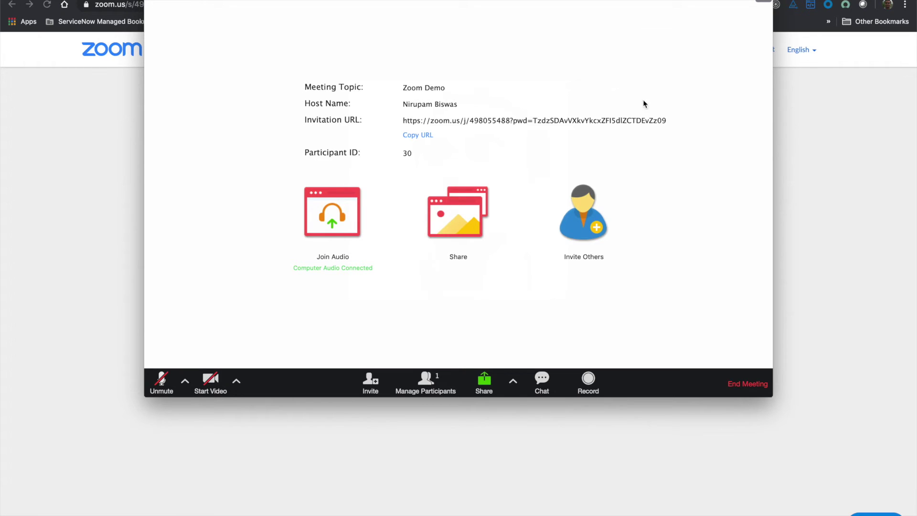
View the meeting's participant list and the contacts that can be invited, and close both
click(428, 385)
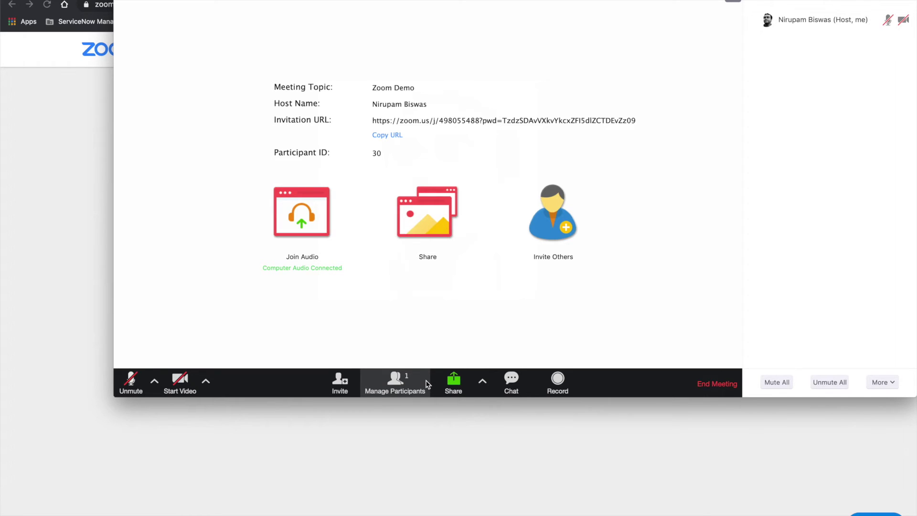
click(428, 385)
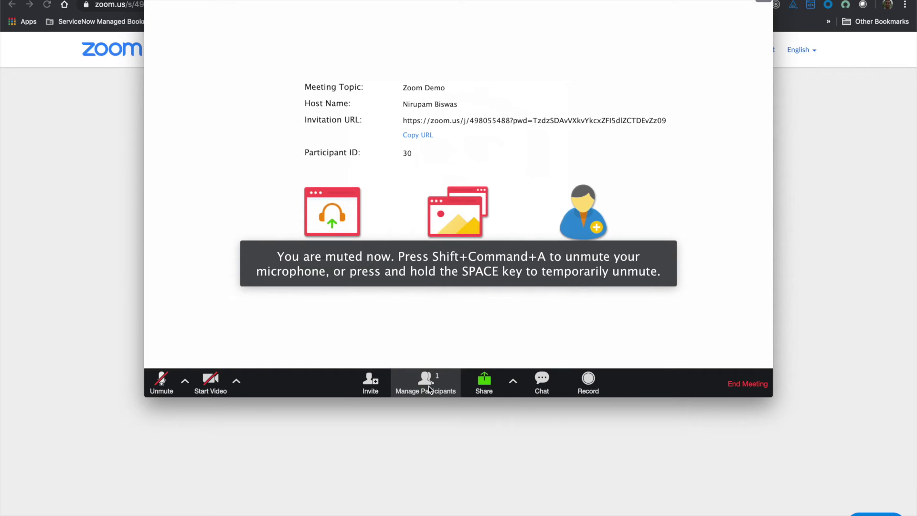
click(365, 387)
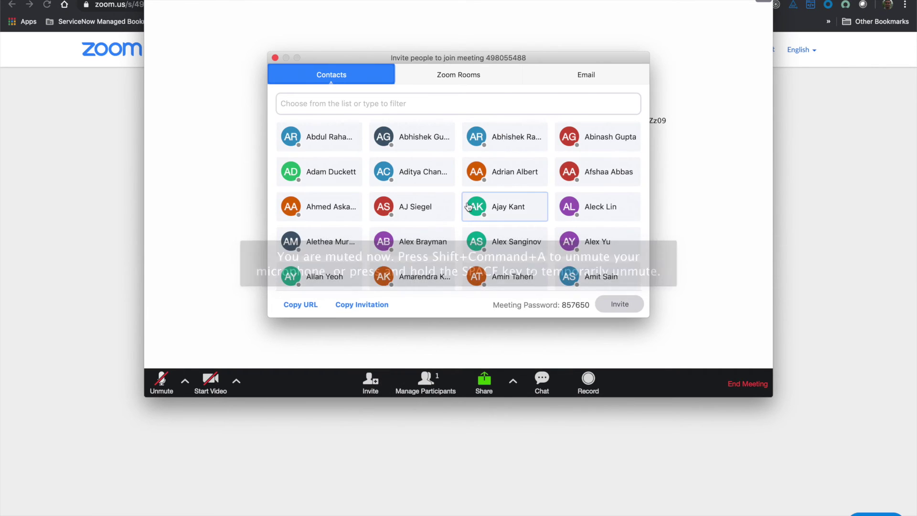
click(275, 58)
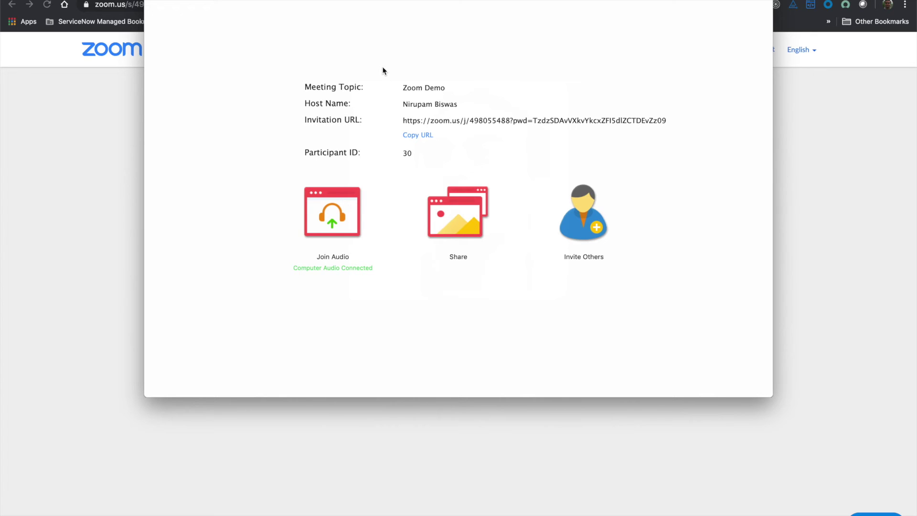
End the Zoom Demo meeting for all participants and rate the meeting experience as Good
mouse_move(467, 51)
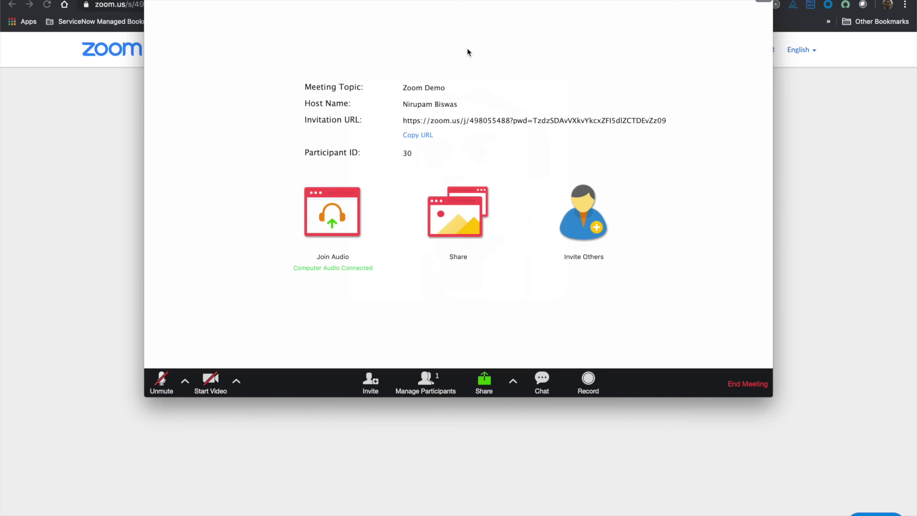
click(747, 384)
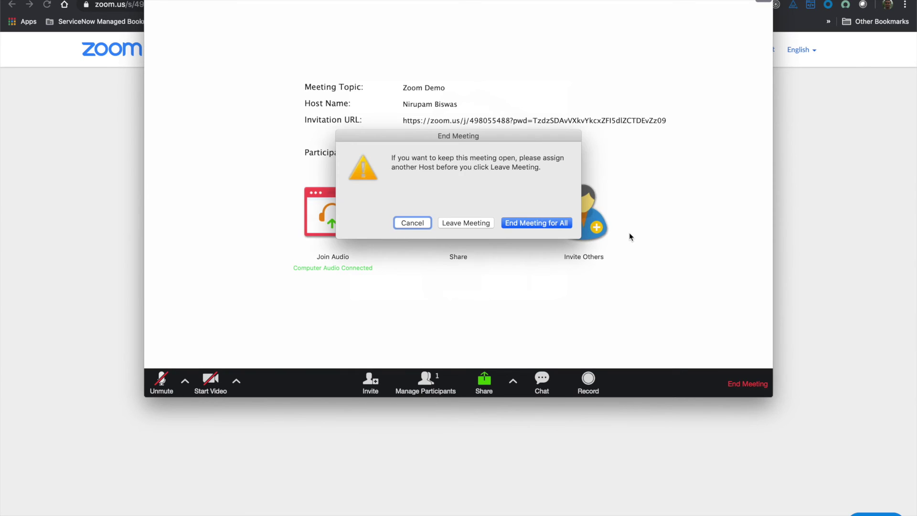
click(537, 222)
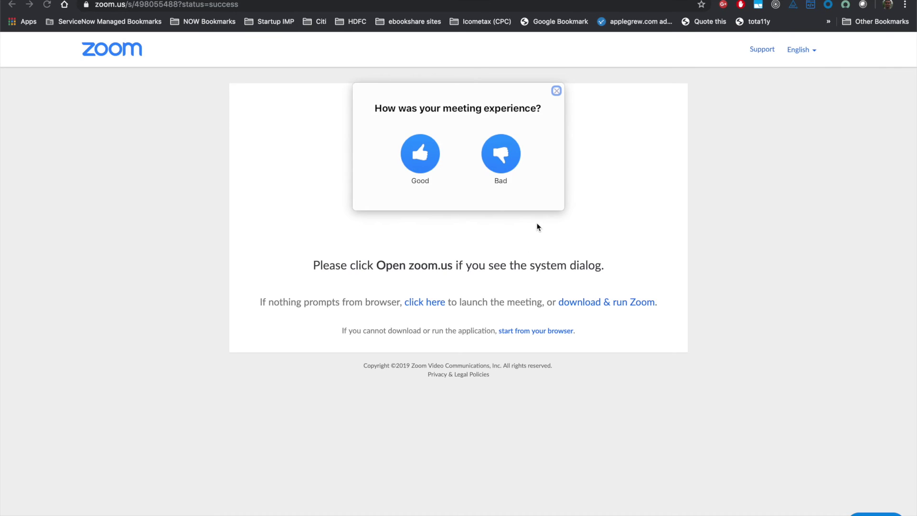
click(429, 169)
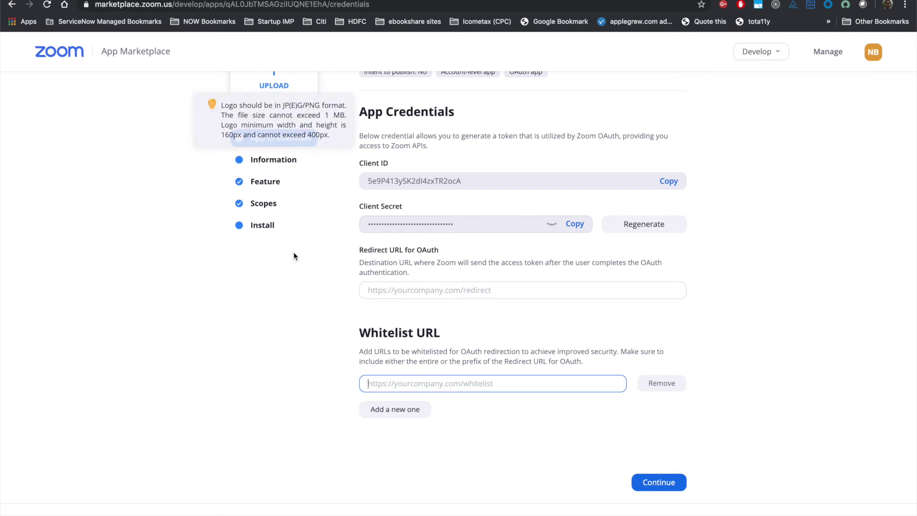
scroll(295, 256, up, 2)
scroll(295, 256, down, 1)
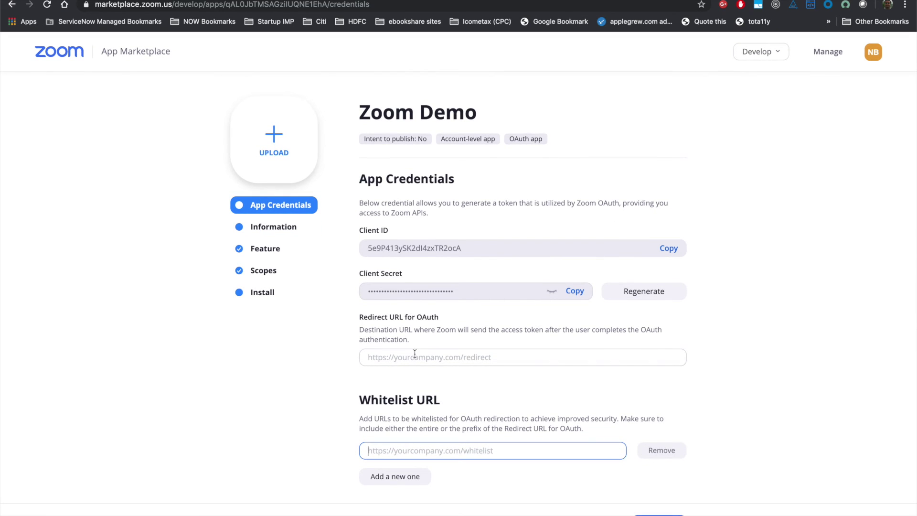
scroll(323, 440, down, 2)
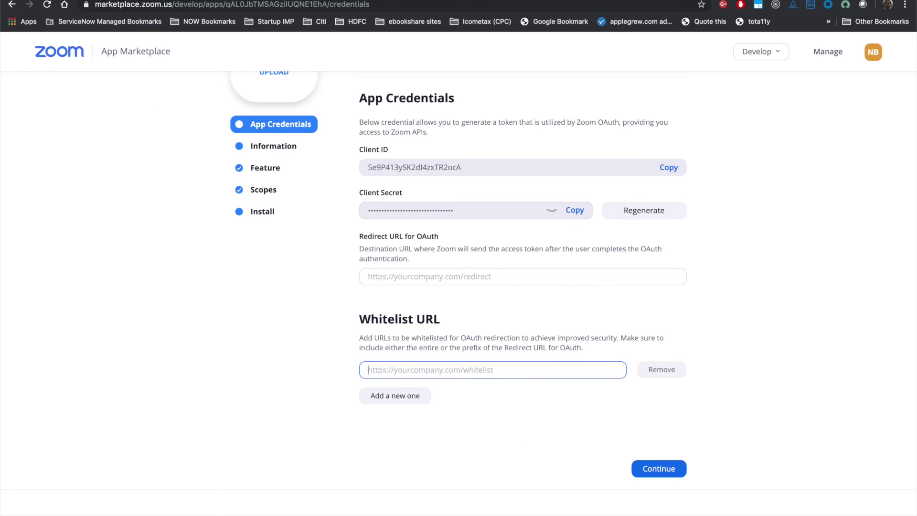
key(ctrl+Tab)
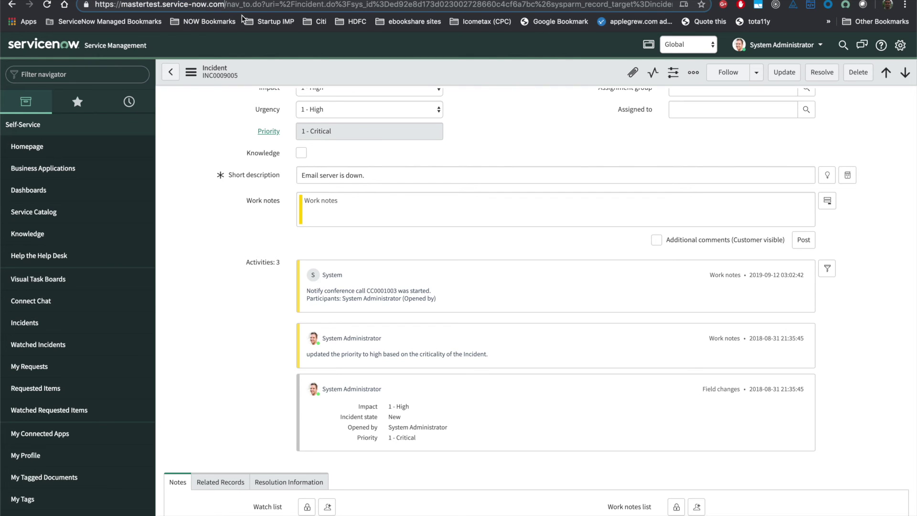
drag(95, 5, 225, 5)
key(ctrl+c)
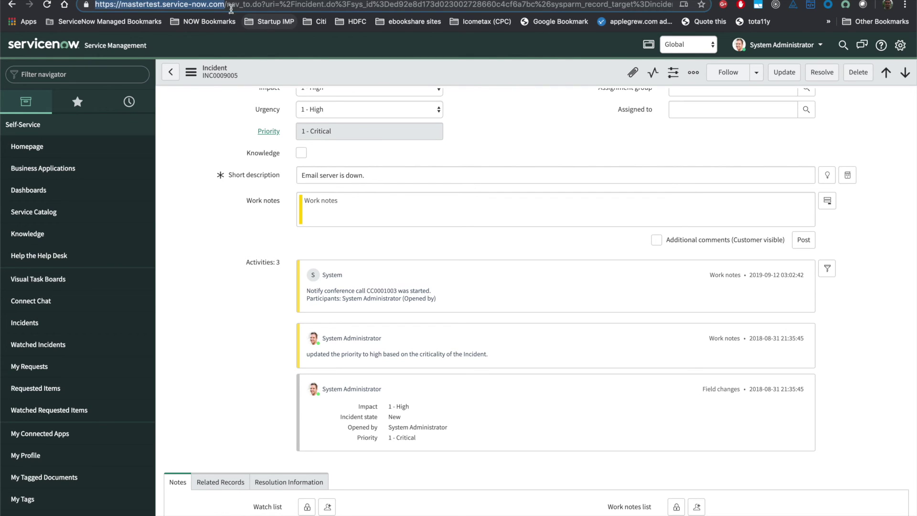
key(ctrl+Tab)
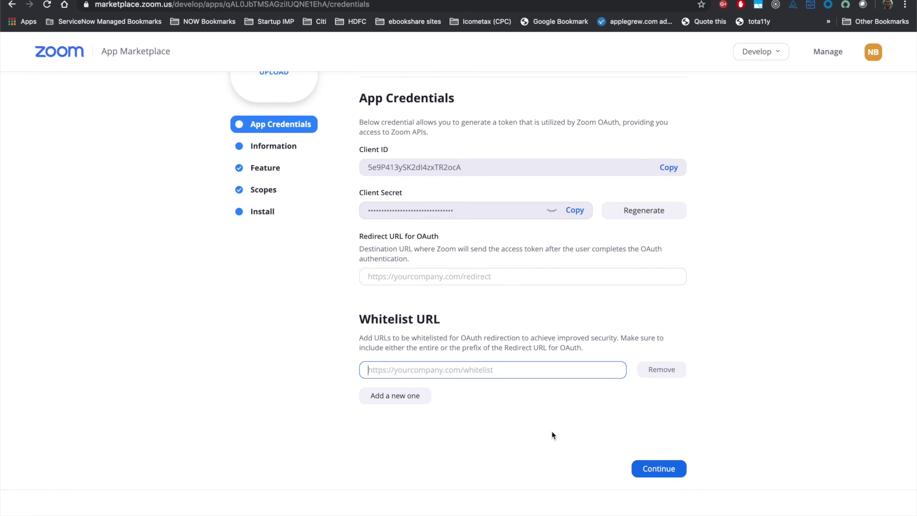
key(ctrl+v)
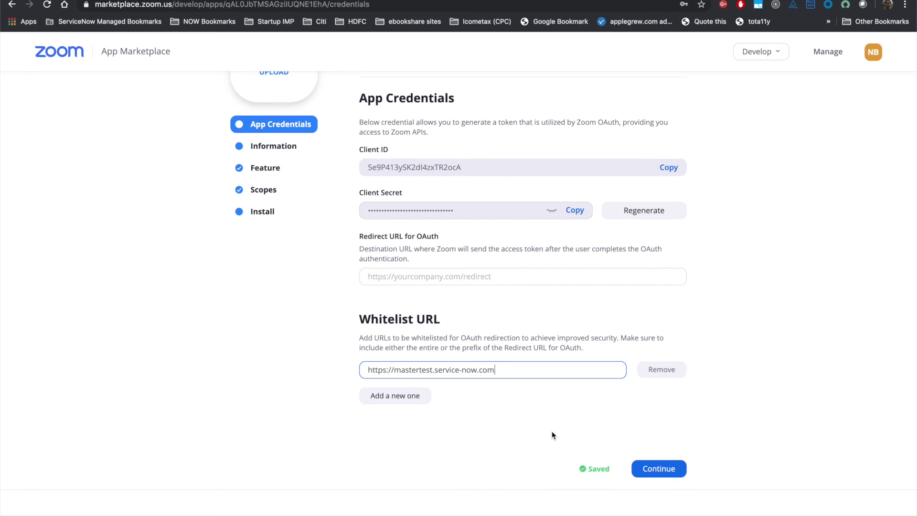
Add two more empty whitelist URL entries and remove them both
click(402, 395)
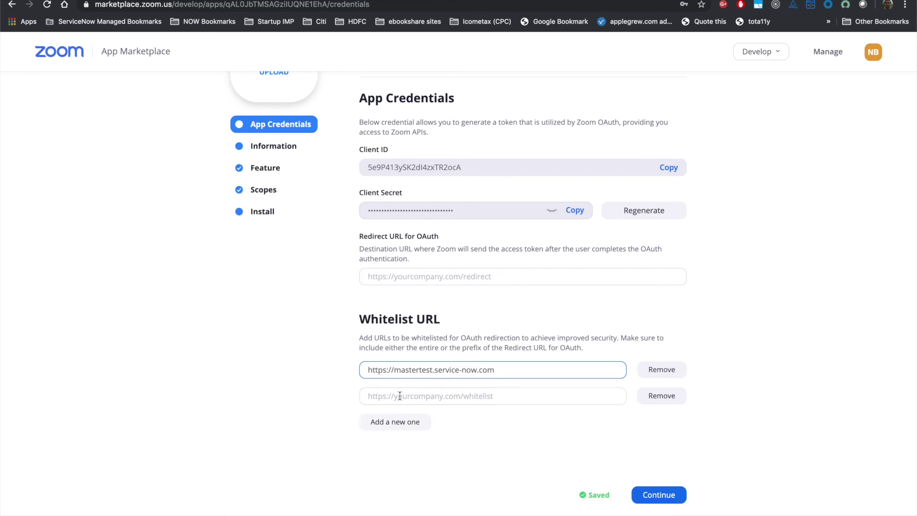
click(405, 422)
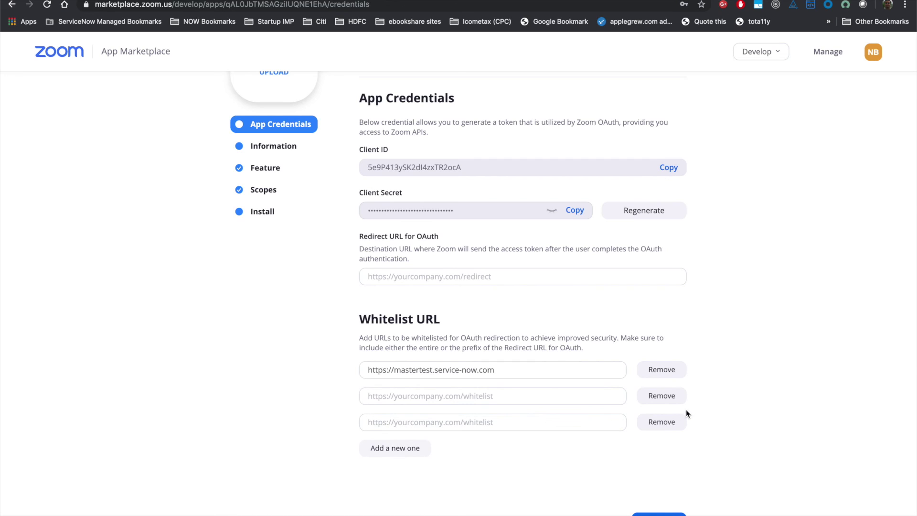
click(667, 399)
click(667, 399)
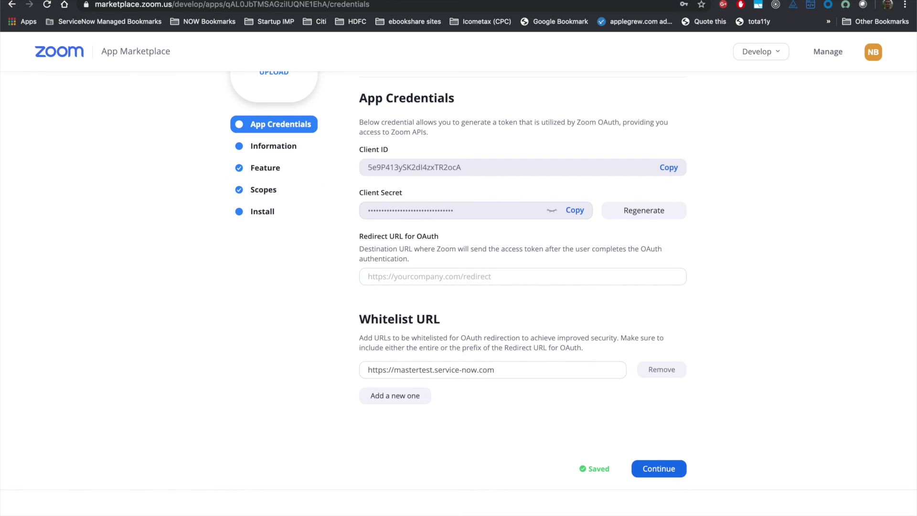
Switch to ServiceNow, open the Zoom Credentials record from the Connections & Credentials list, and get a new OAuth token for it
key(ctrl+Tab)
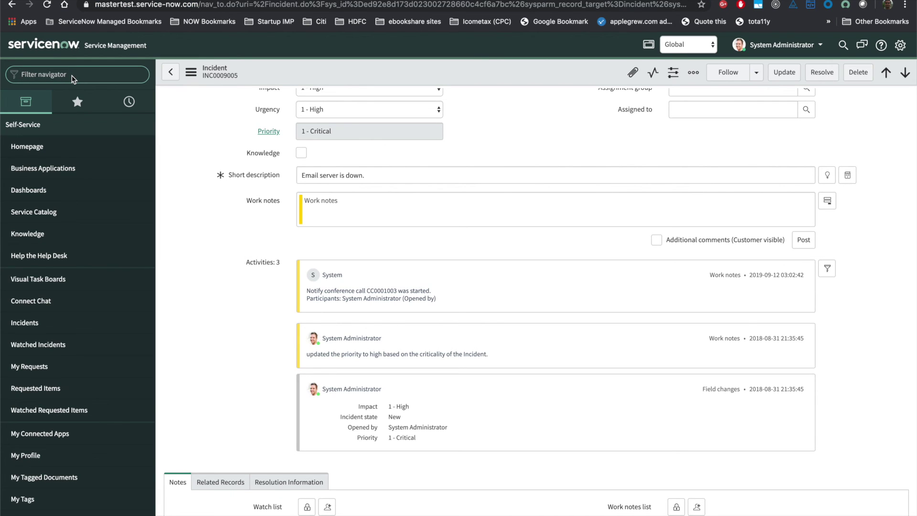
text(a)
key(BackSpace)
text(credentia)
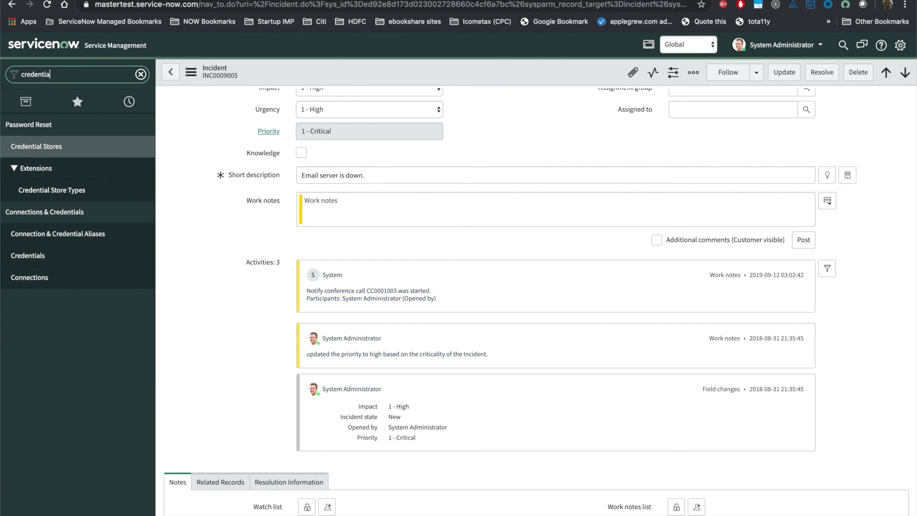
click(41, 257)
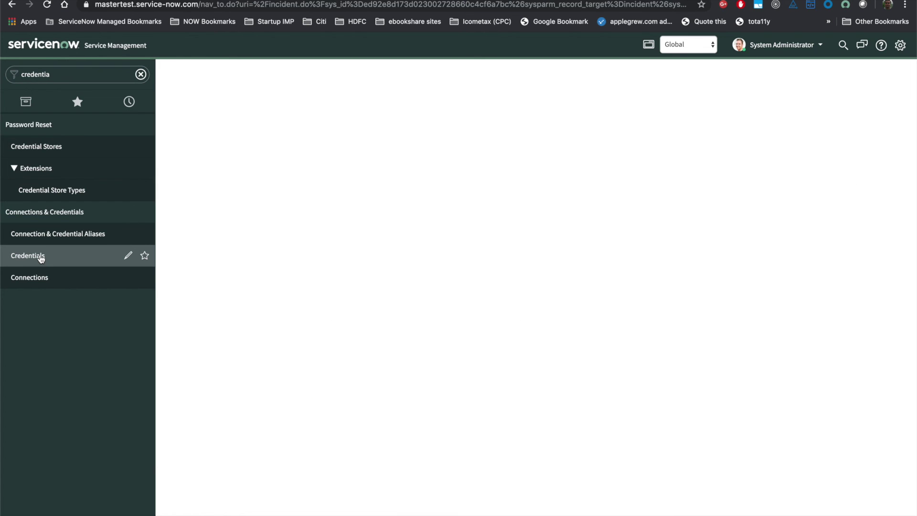
click(248, 161)
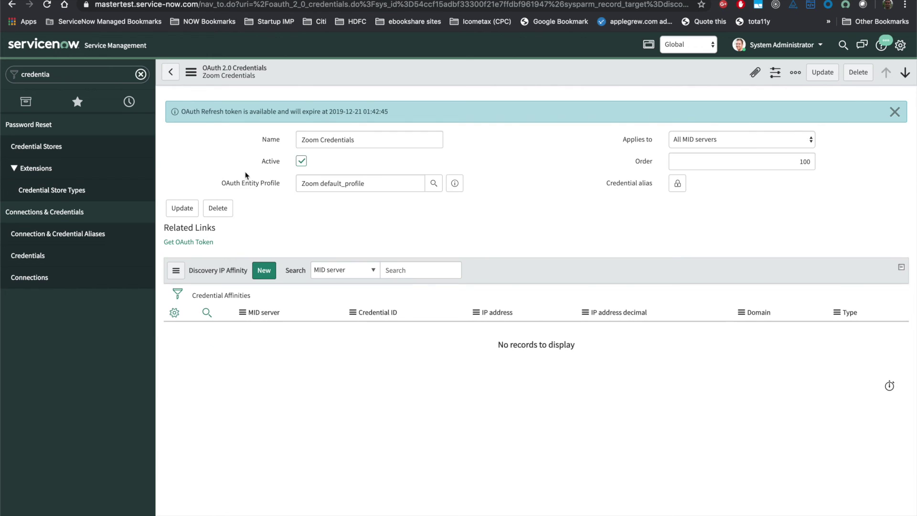
click(190, 247)
click(205, 155)
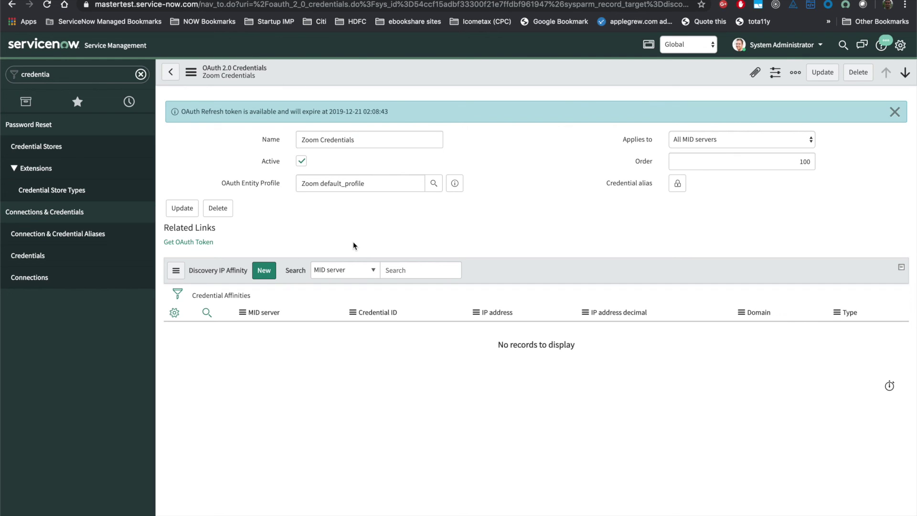